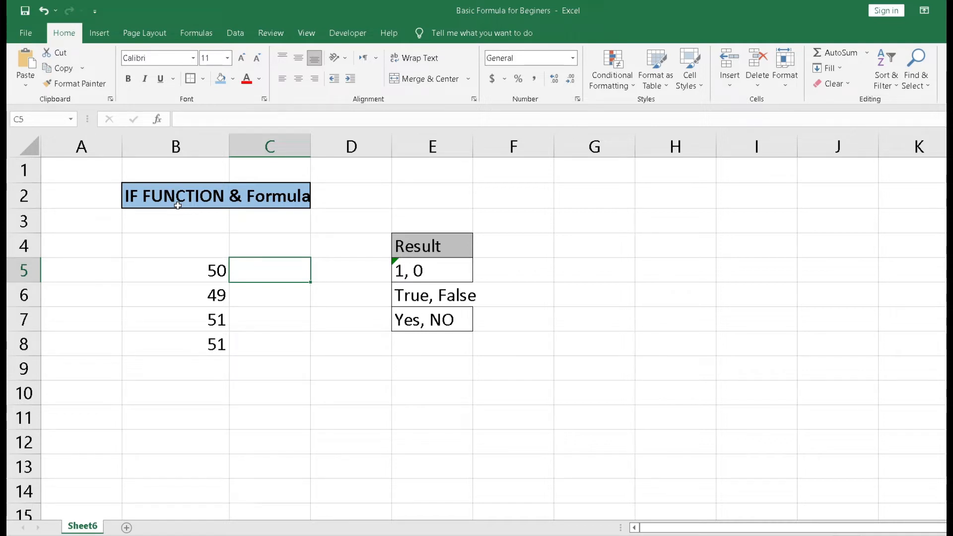
Step: Clear the value in cell B8, leaving 50, 49 and 51 in B5:B7
left_click(201, 268)
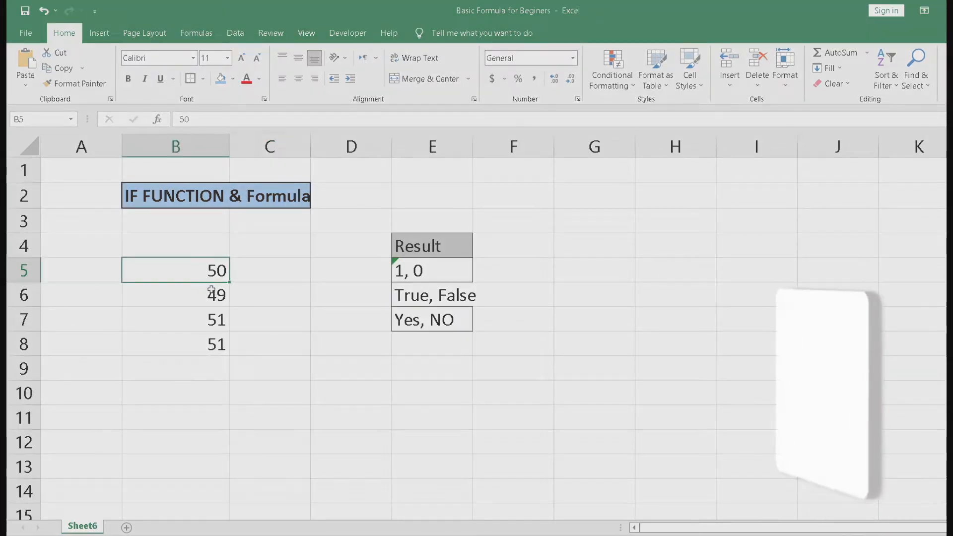
left_click(211, 293)
left_click(214, 320)
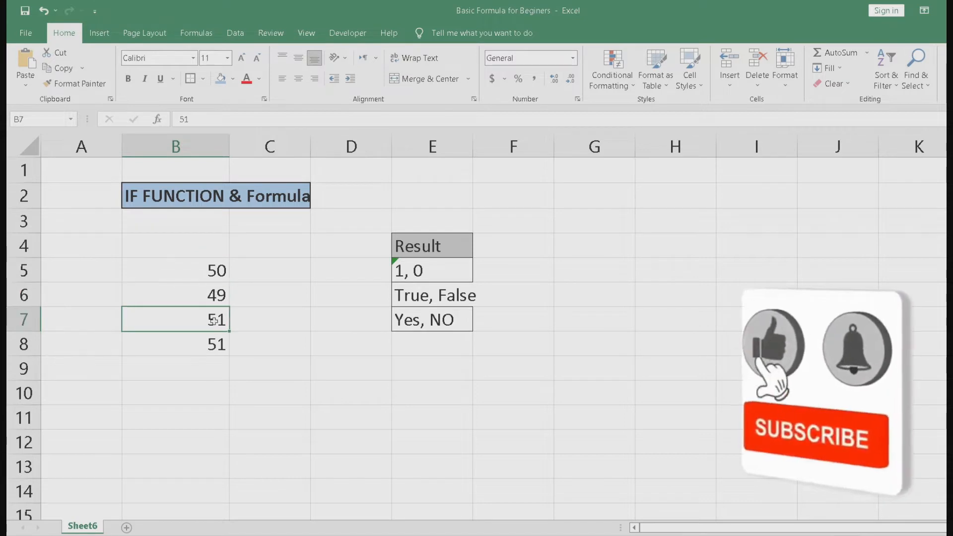
left_click(214, 342)
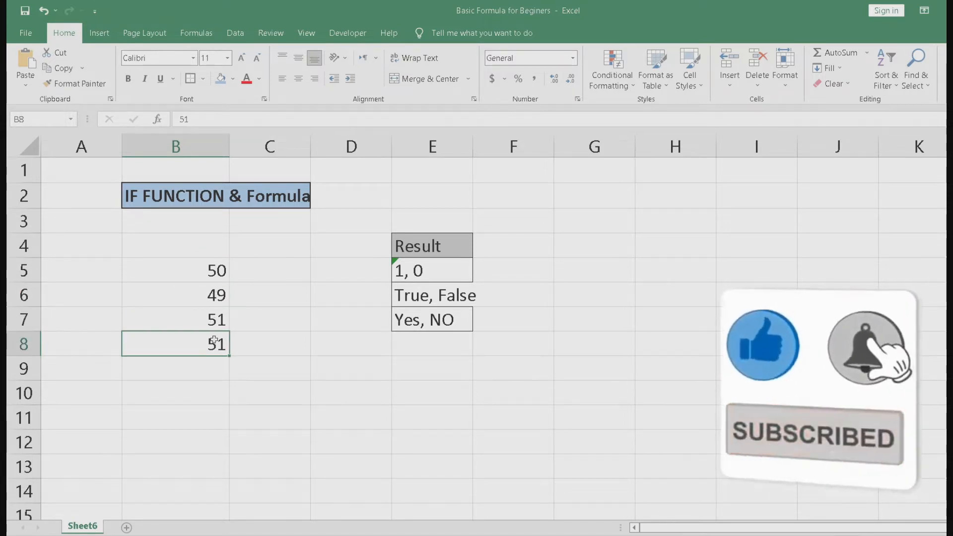
key("Delete")
key("Return")
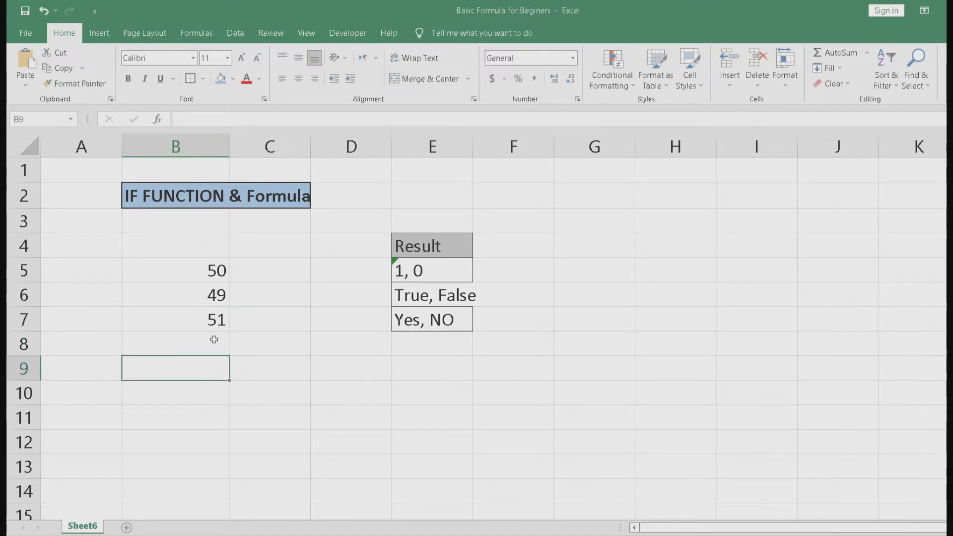
Step: Enter the formula =IF(B5=50,1,0) in cell C5
key("Up")
key("Up")
key("Up")
key("Up")
key("Up")
key("Right")
key("Down")
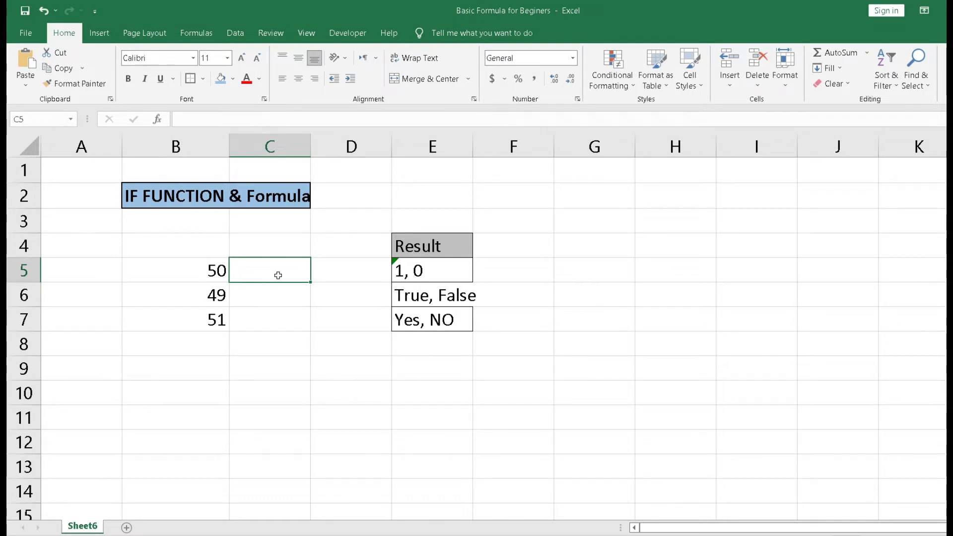
type("=IF")
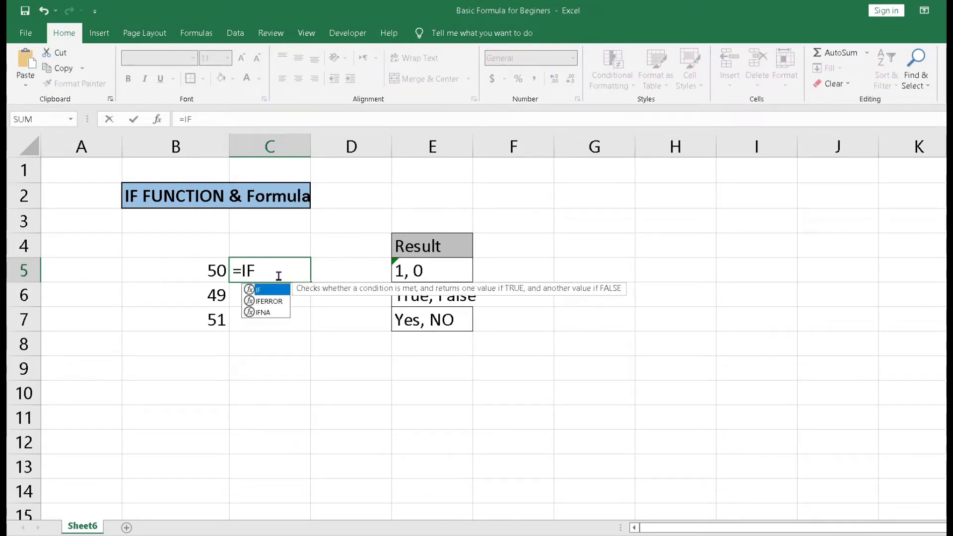
type("(")
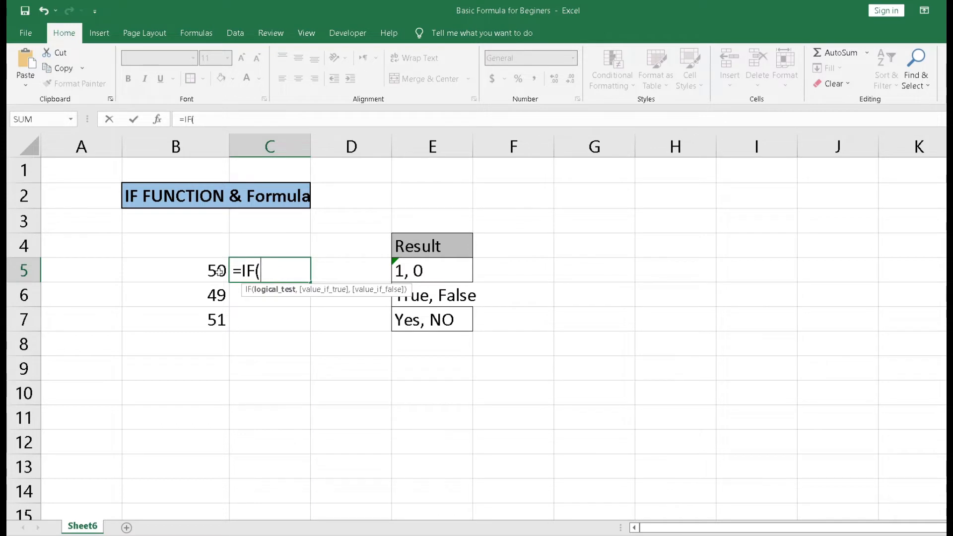
left_click(212, 271)
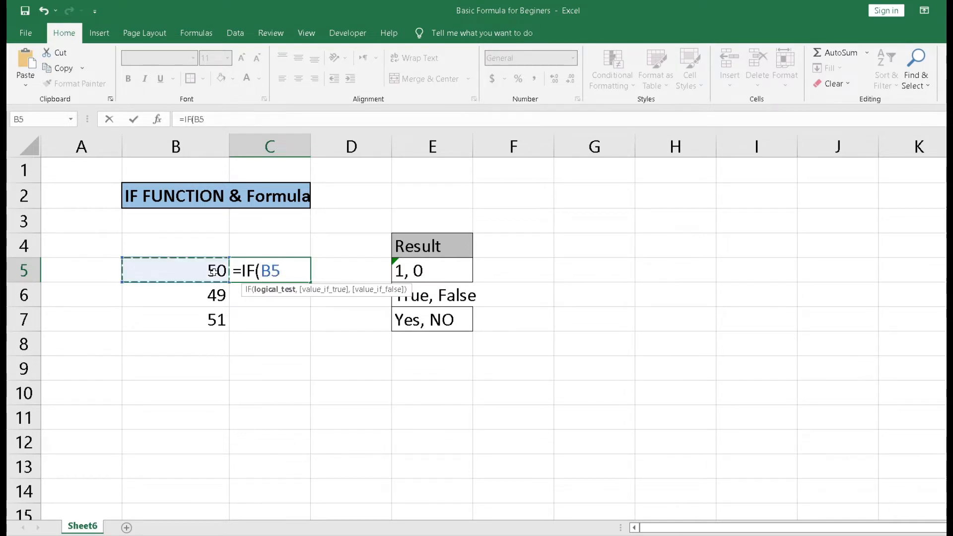
type("=")
type("50")
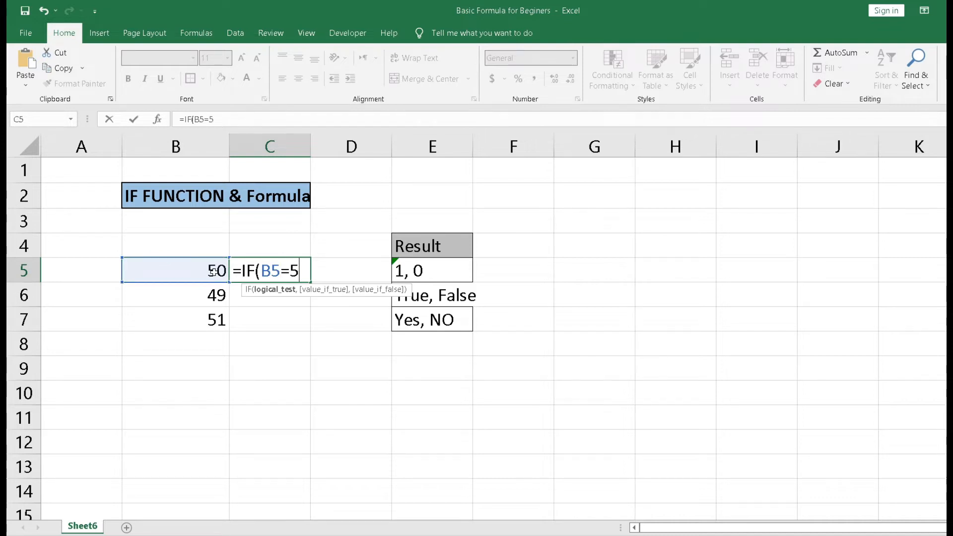
type(",")
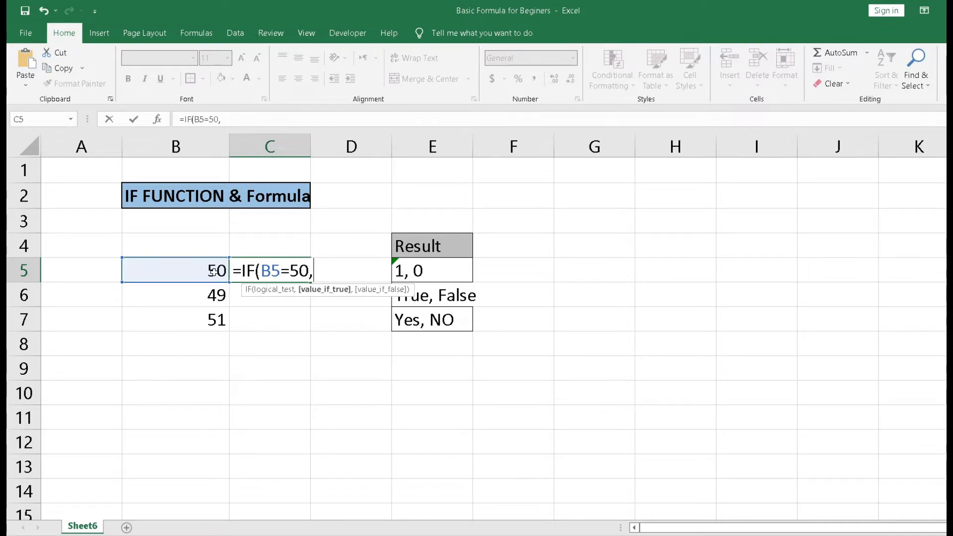
type("1,")
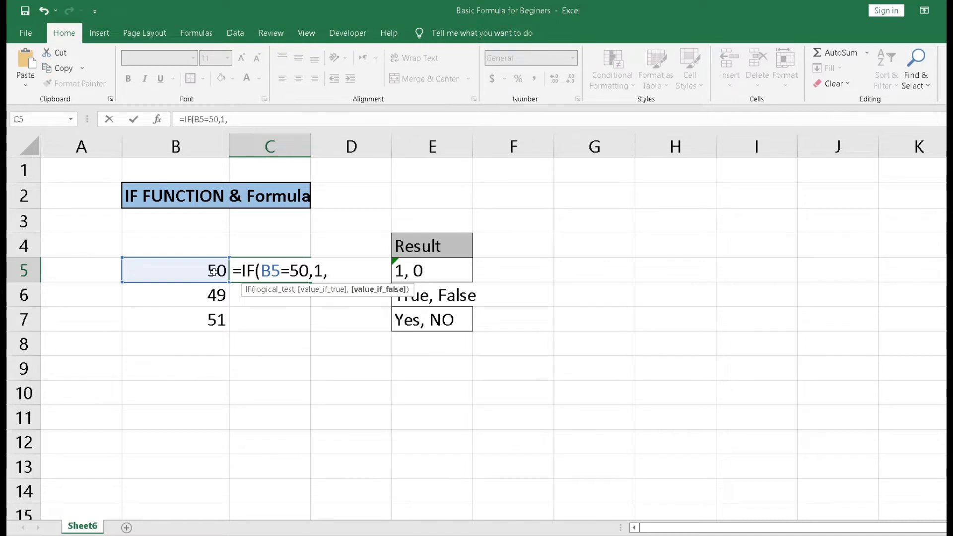
type("0")
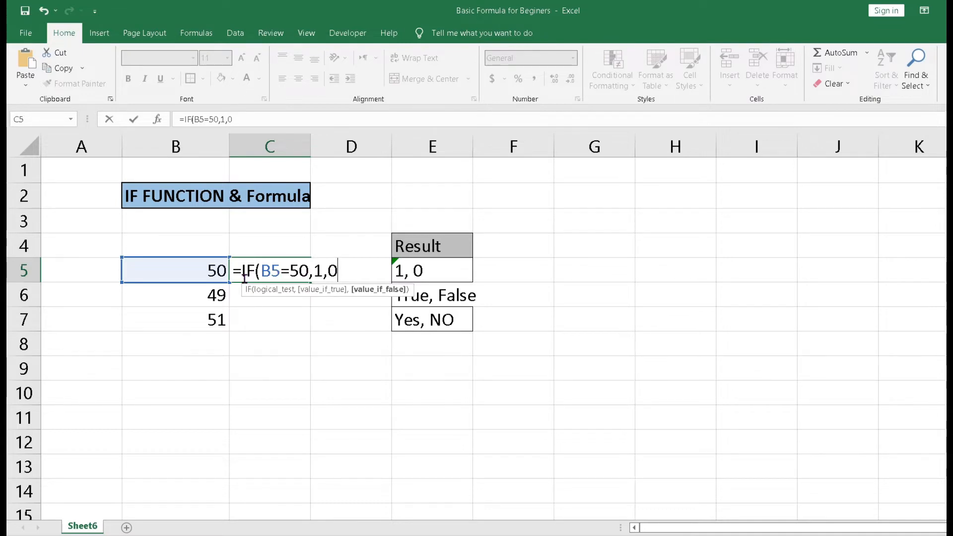
key("Return")
Step: Change B5 to 49 to test the IF formula
left_click(277, 266)
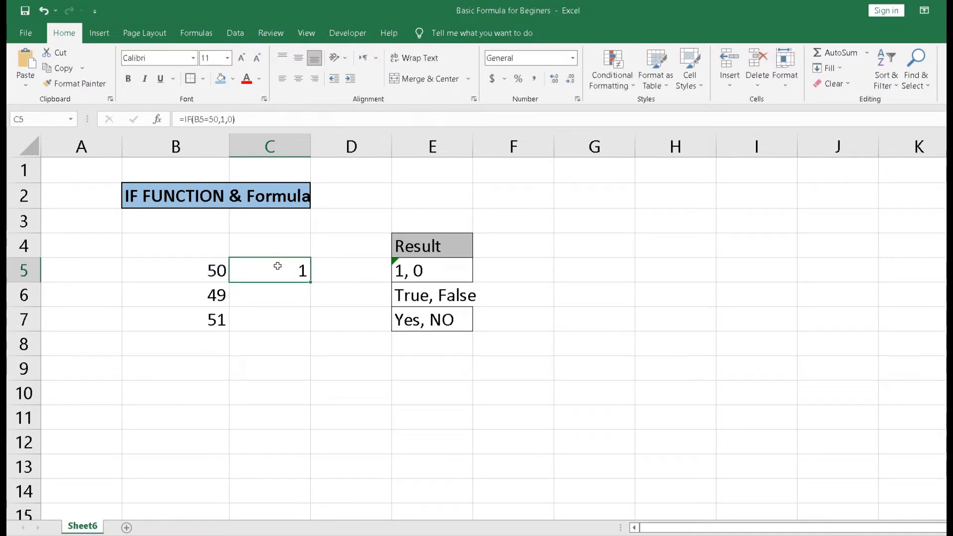
left_click(211, 271)
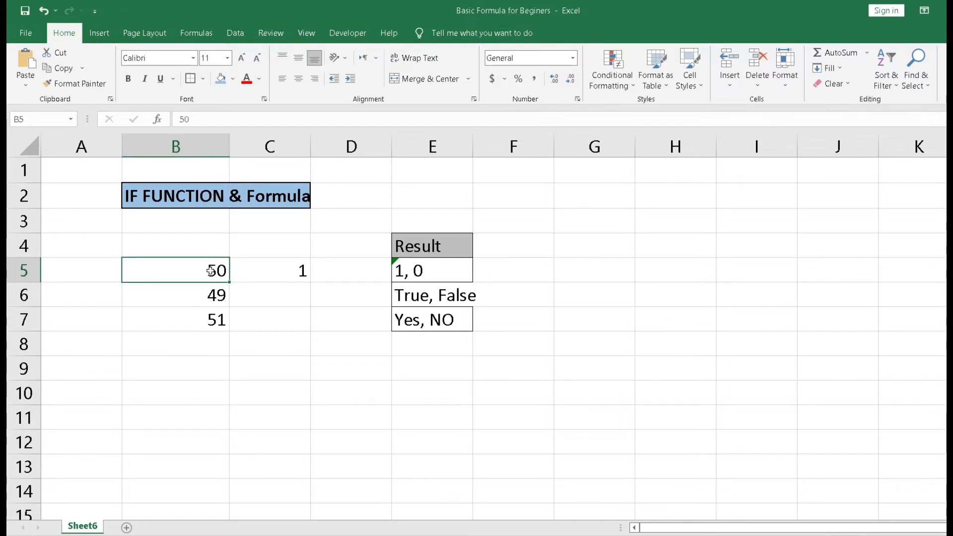
type("49")
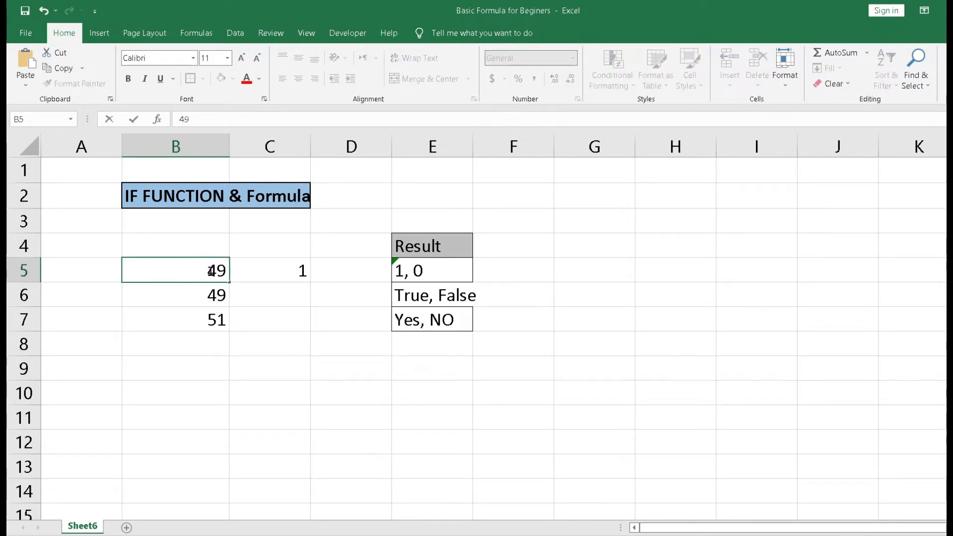
key("Return")
Step: Set B5 back to 50
left_click(210, 270)
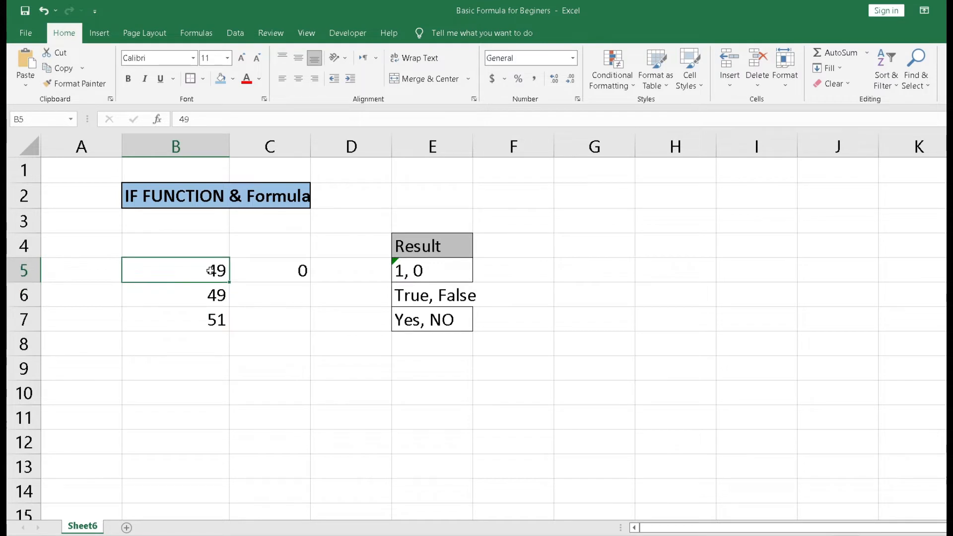
type("50")
key("Return")
Step: Enter the formula =IF(B6<50,1,0) in cell C6
key("Right")
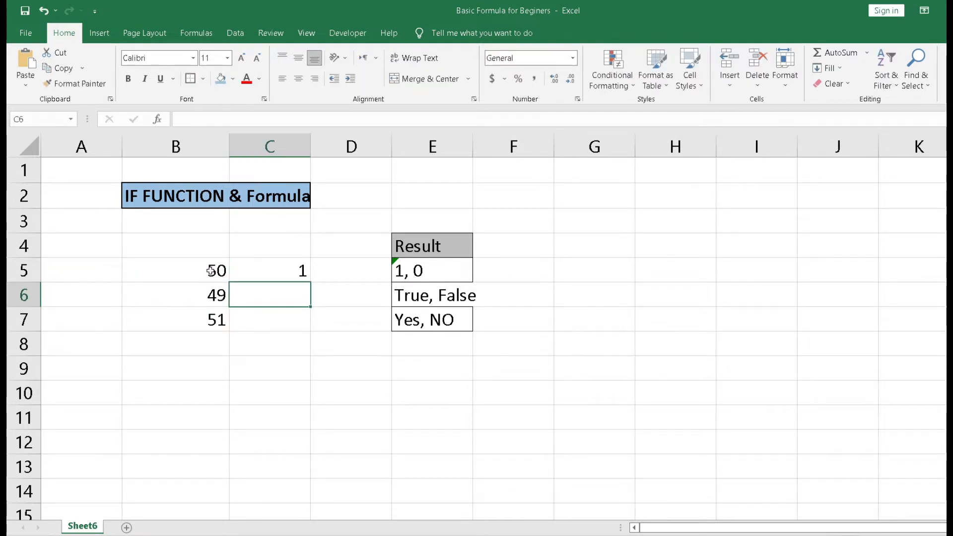
type("=IF(")
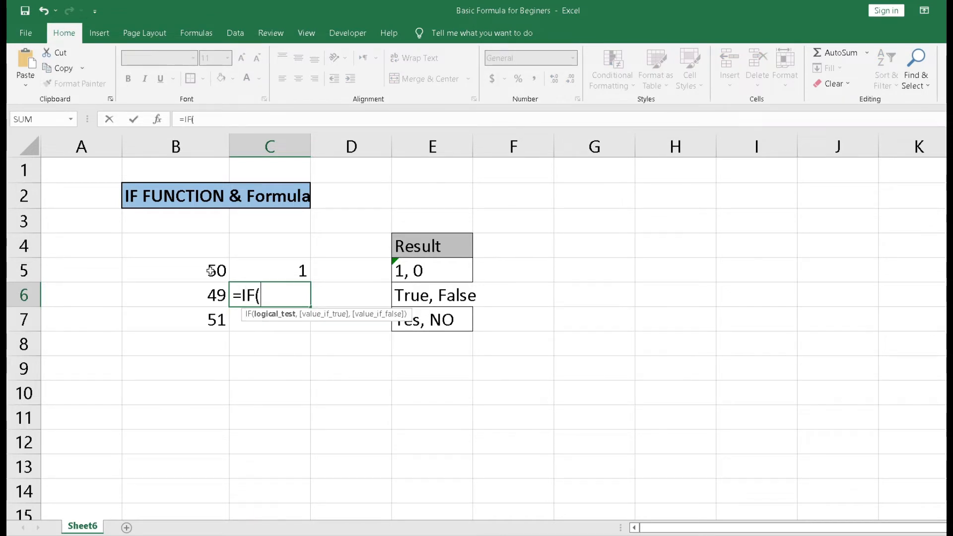
key("Left")
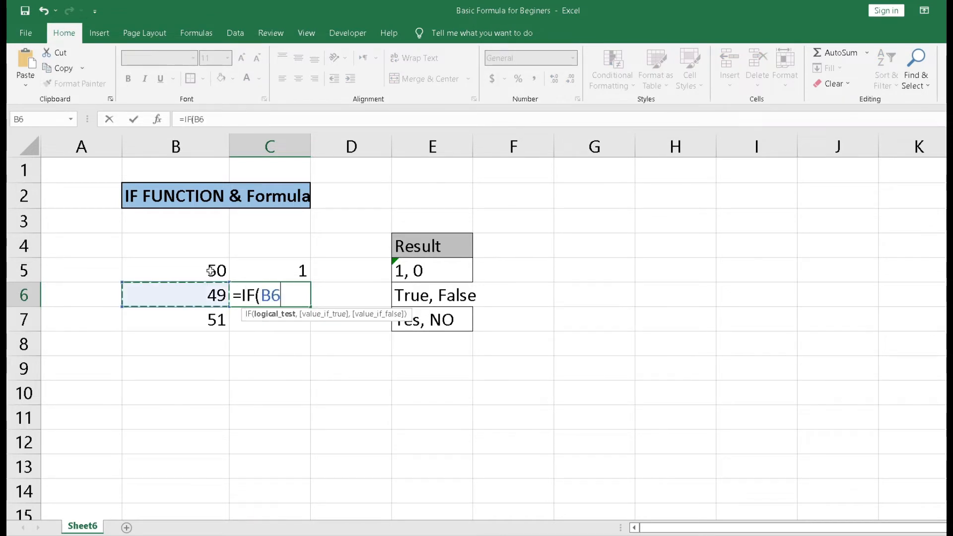
type("<")
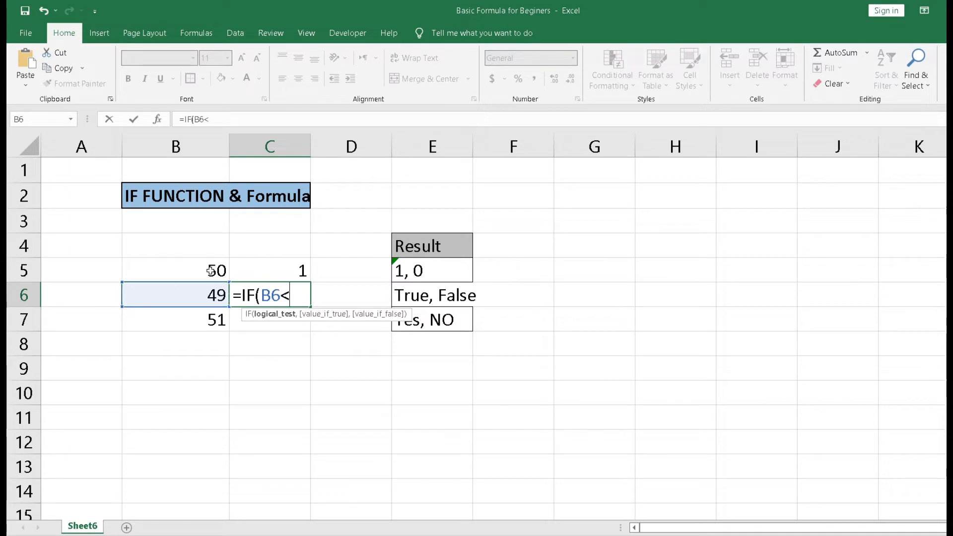
type("50")
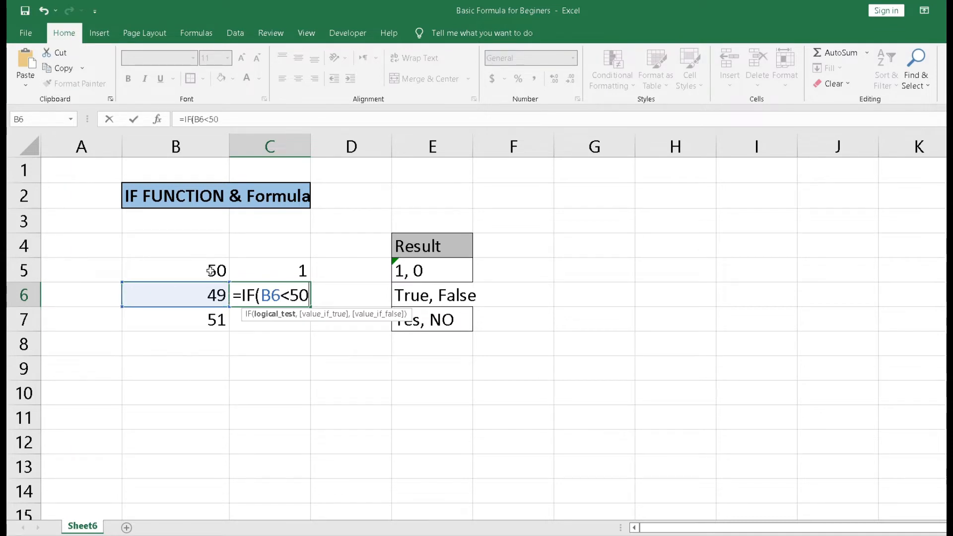
type(",")
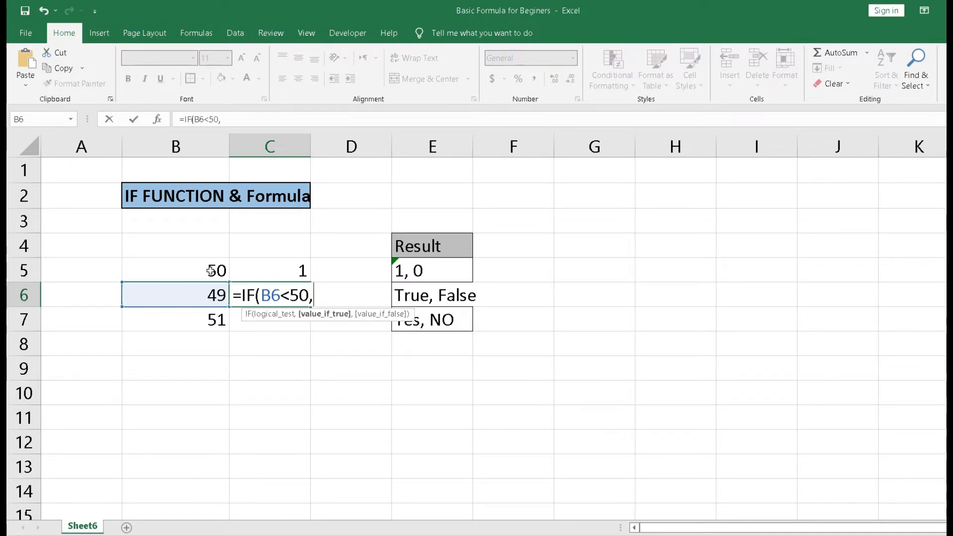
type("1,0")
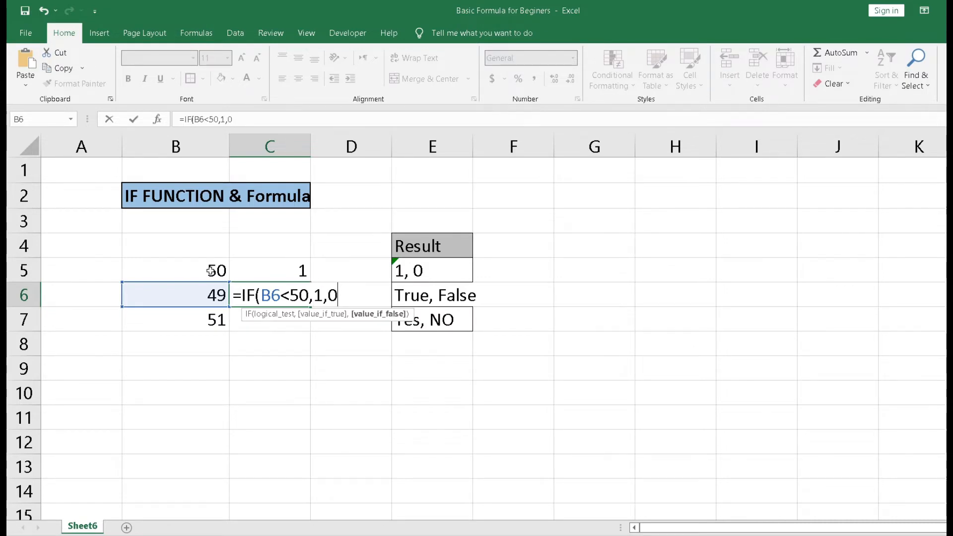
key("Return")
Step: Try changing B6 to 51, then undo the change
key("Up")
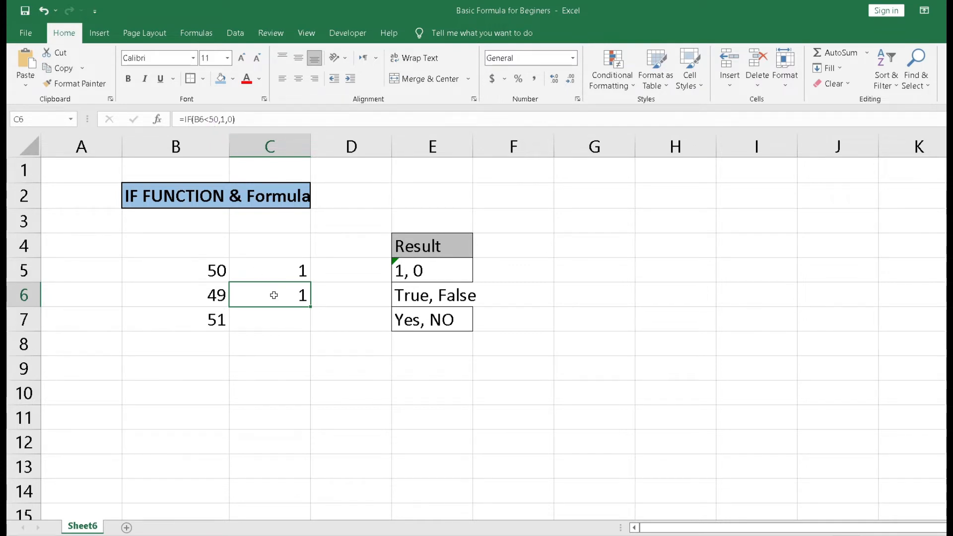
key("Left")
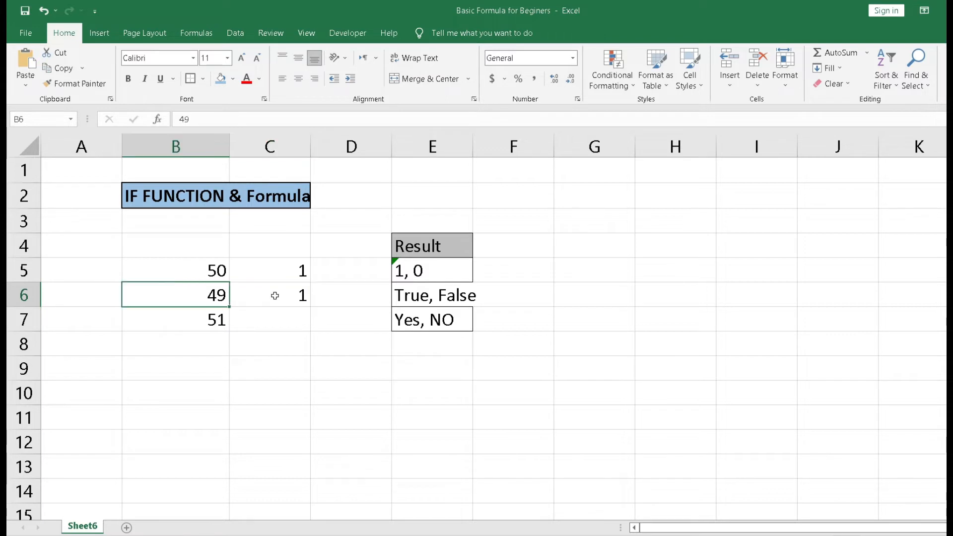
type("51")
key("Return")
key("Up")
key("ctrl+z")
key("Right")
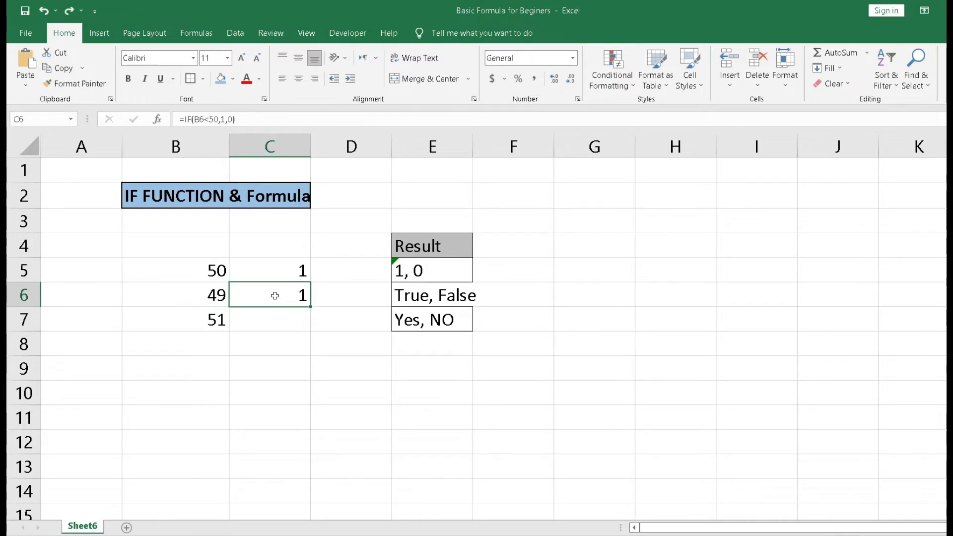
Step: Enter the formula =IF(B7>50,1,0) in cell C7
key("Down")
type("=IF(")
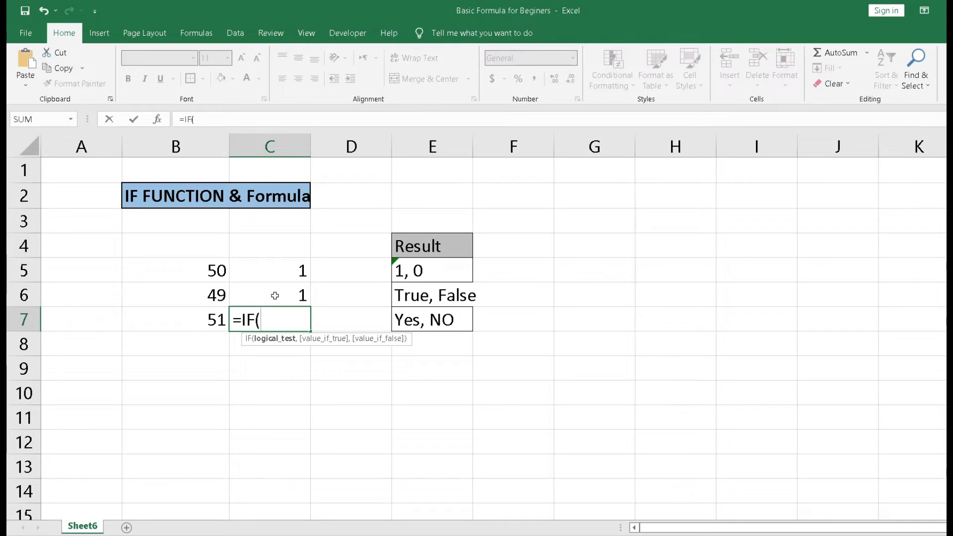
key("Left")
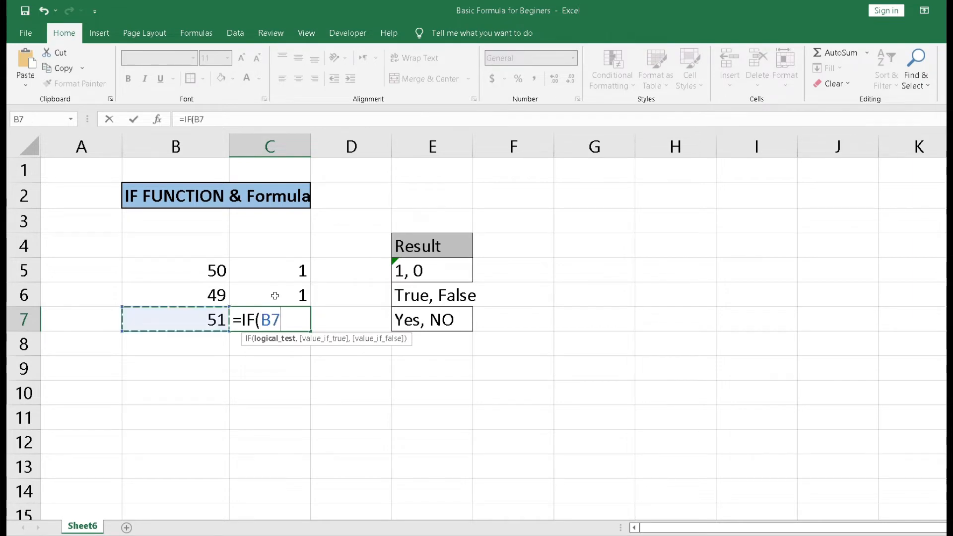
type(">")
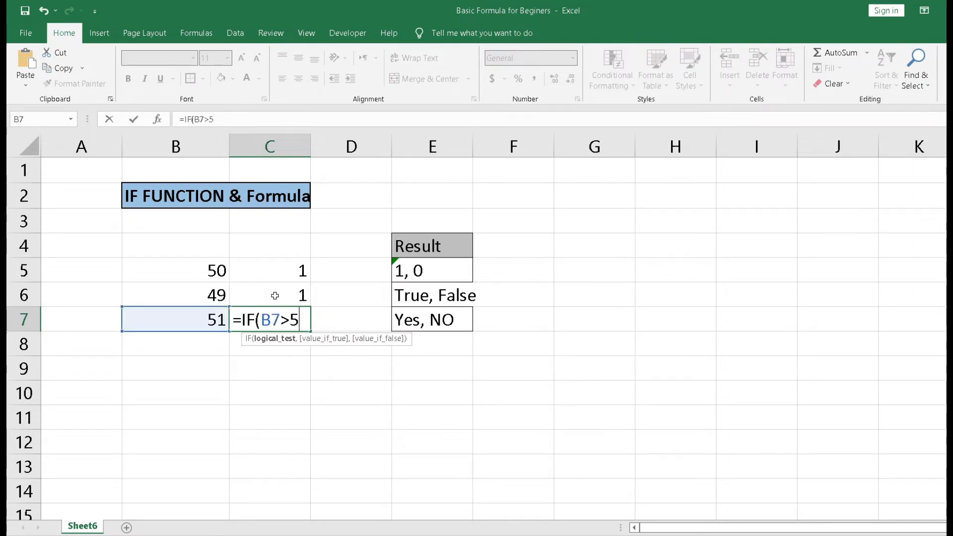
type("50,")
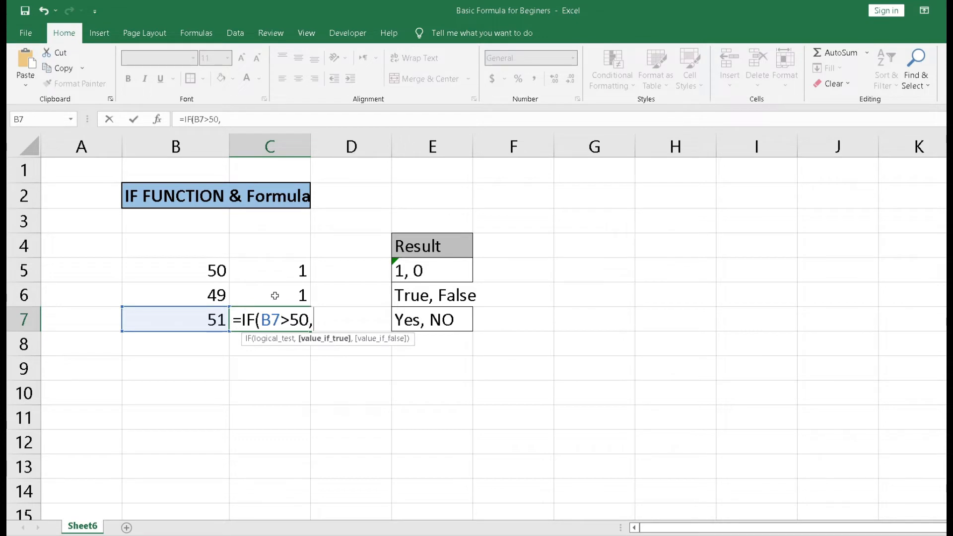
type("1,0")
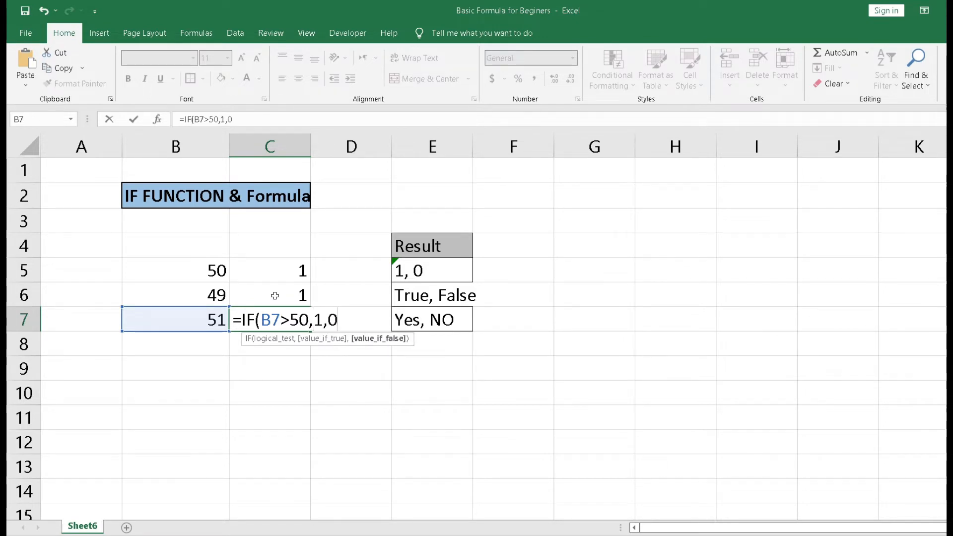
key("Return")
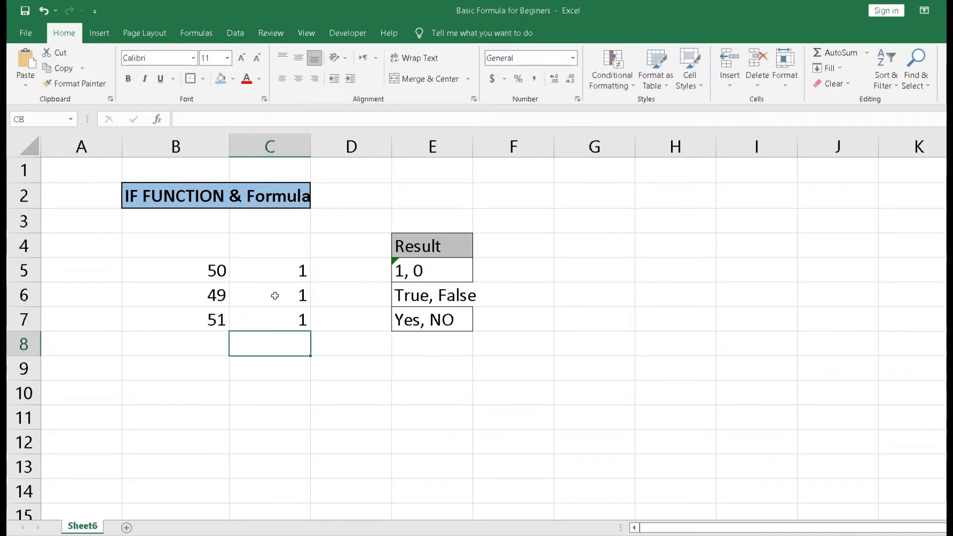
Step: Enter 55 in cell B8
key("Up")
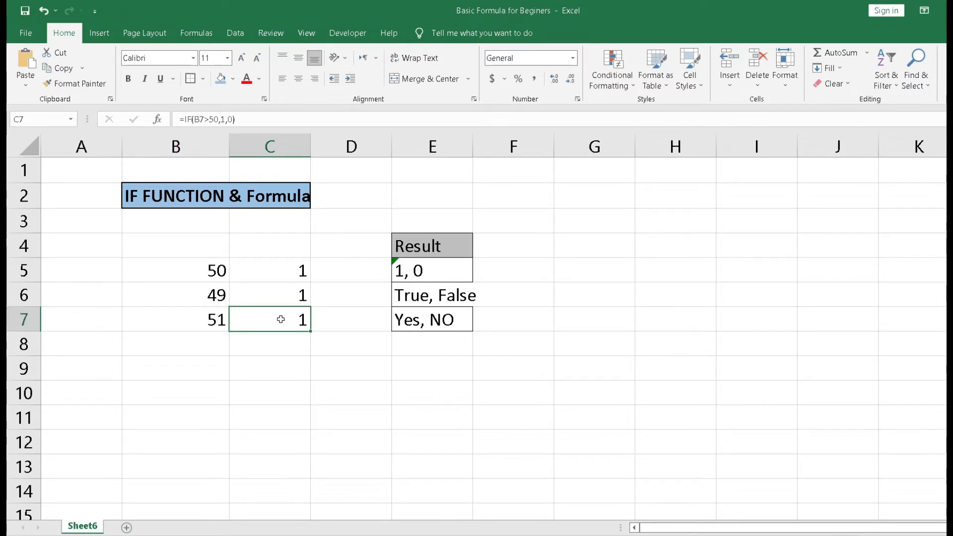
key("Down")
key("Left")
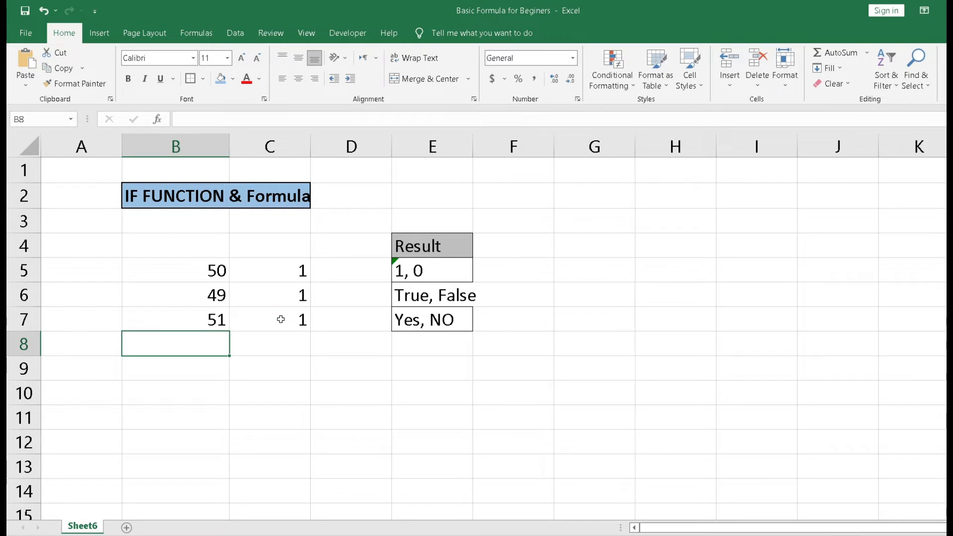
type("55")
key("Tab")
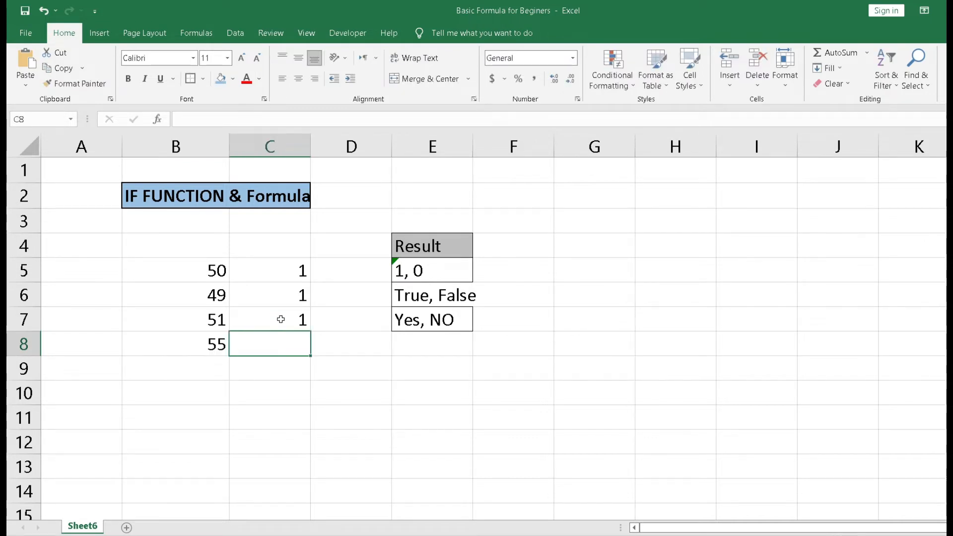
left_click(219, 345)
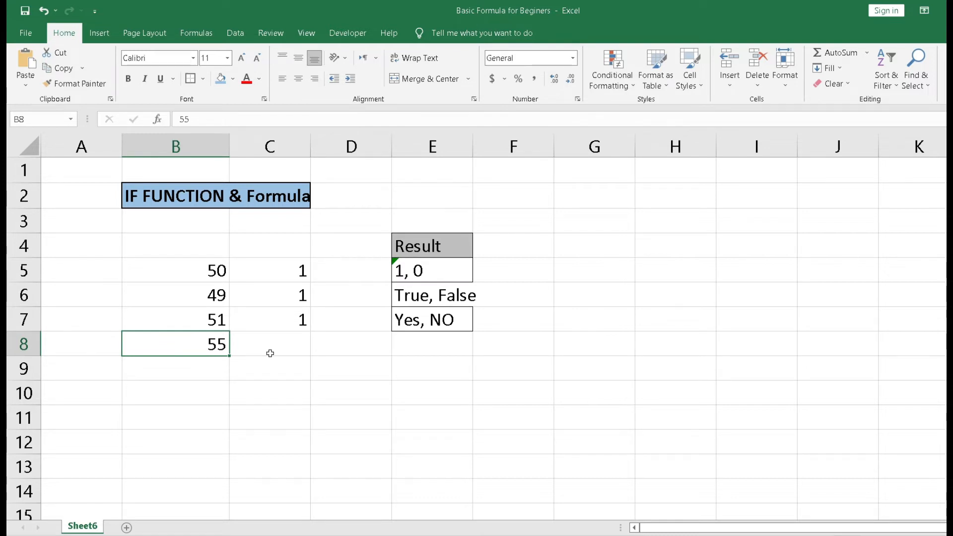
key("Right")
key("Right")
key("Right")
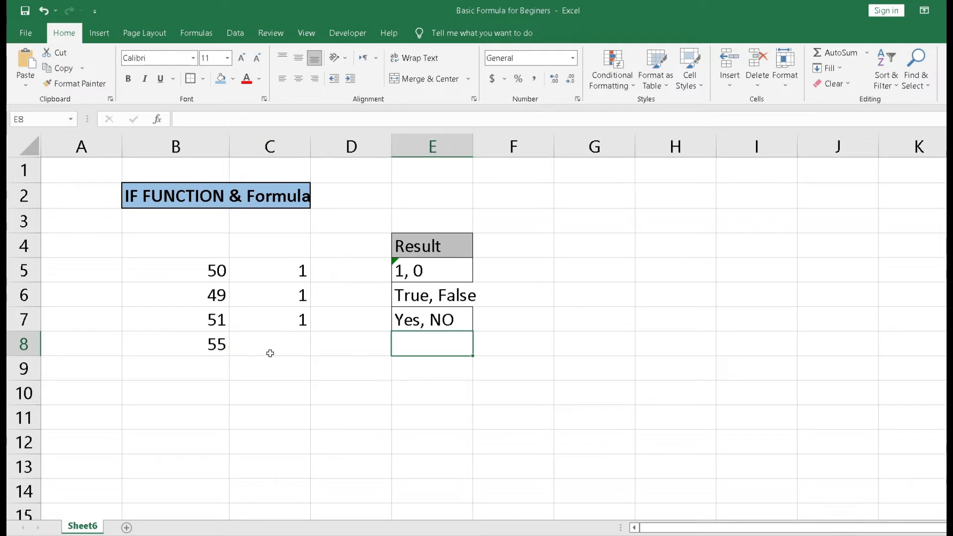
key("Up")
key("Up")
key("Down")
key("Up")
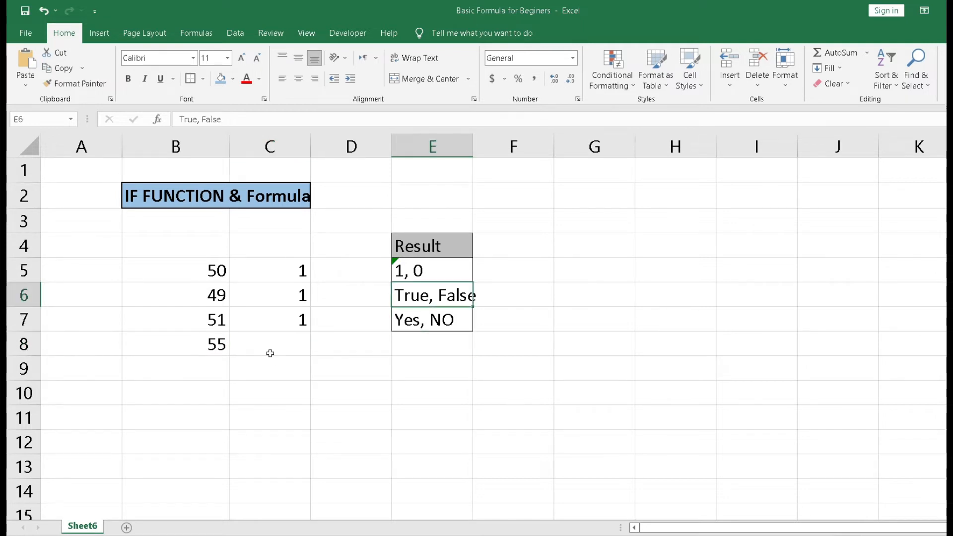
key("Left")
key("Left")
key("Down")
key("Down")
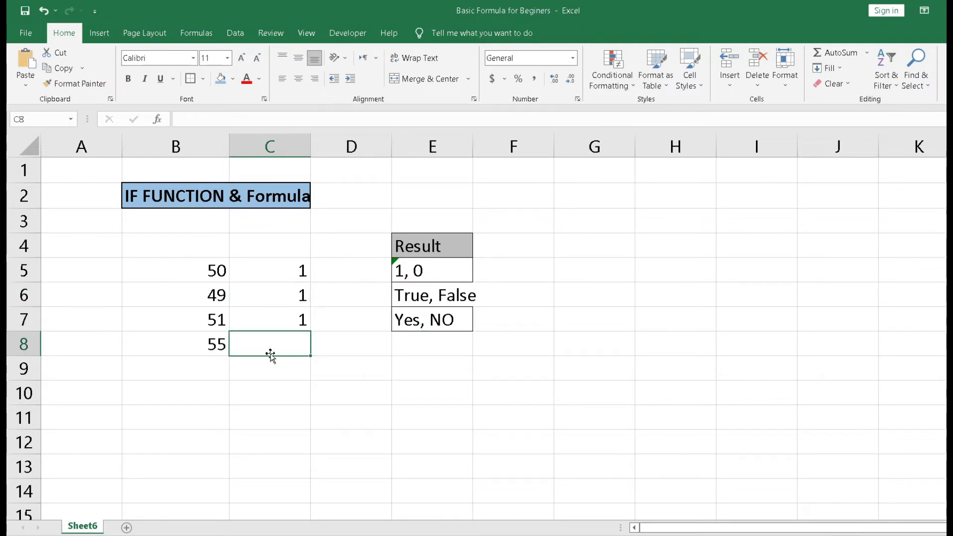
key("Left")
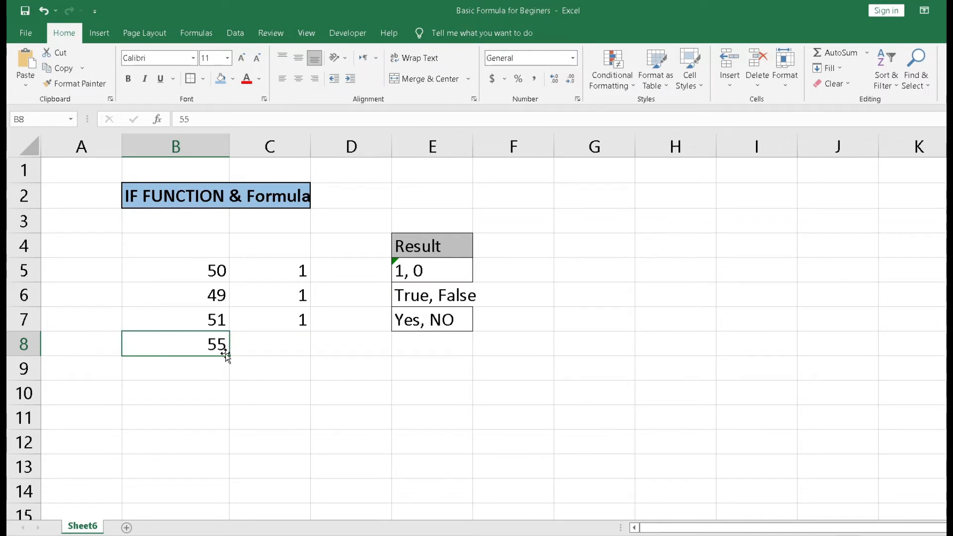
Step: Enter the formula =IF(B8<60,"False","True") in cell C8 and reopen it to review the formula
key("Right")
type("=IF(")
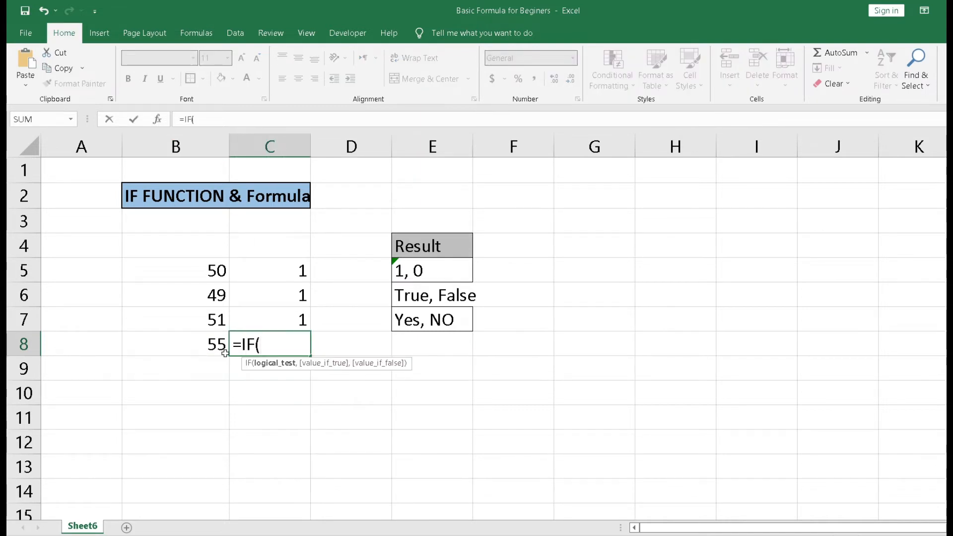
left_click(224, 352)
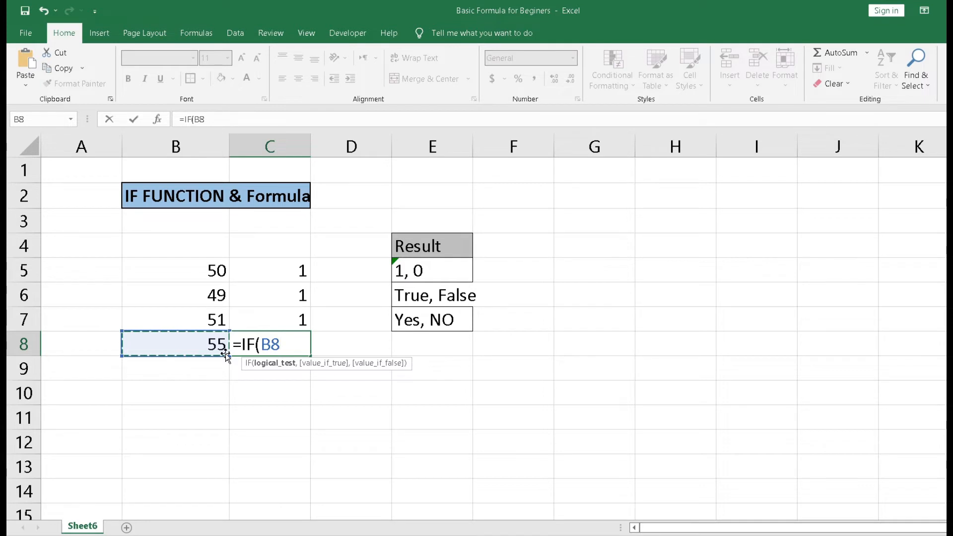
type("<60")
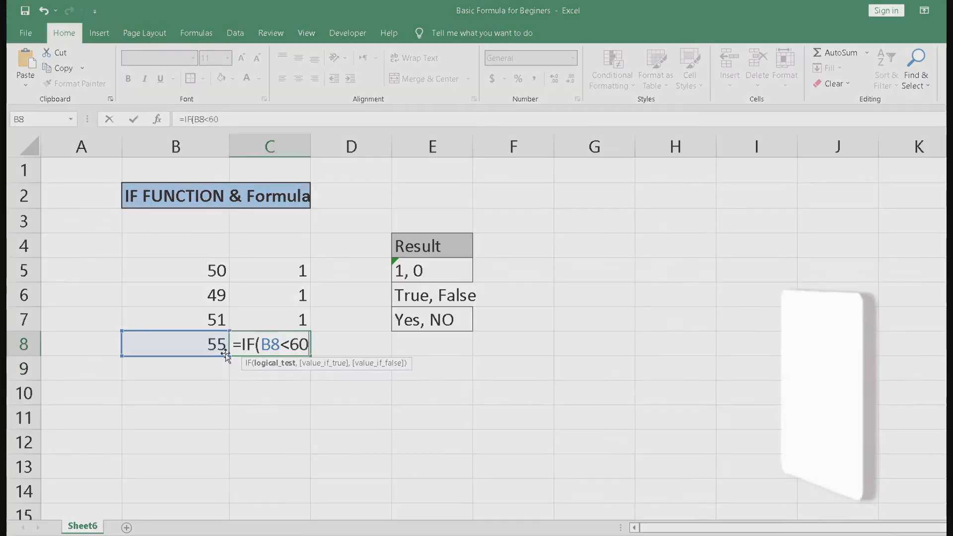
type(",")
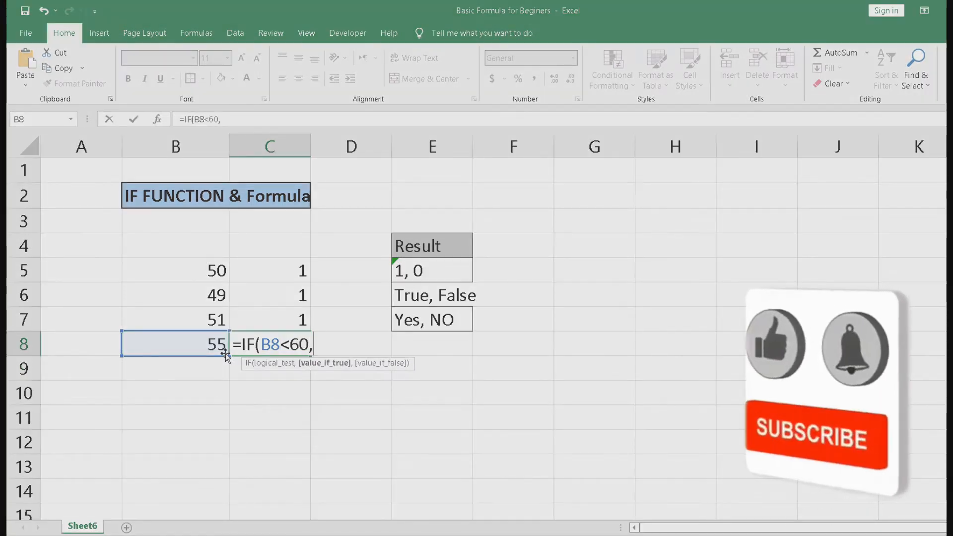
type("\"f")
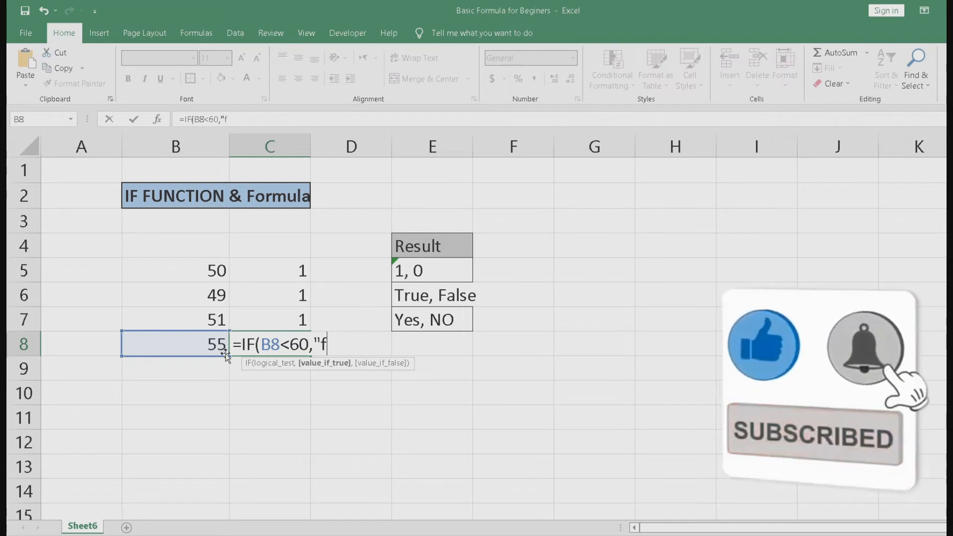
type("alse\"")
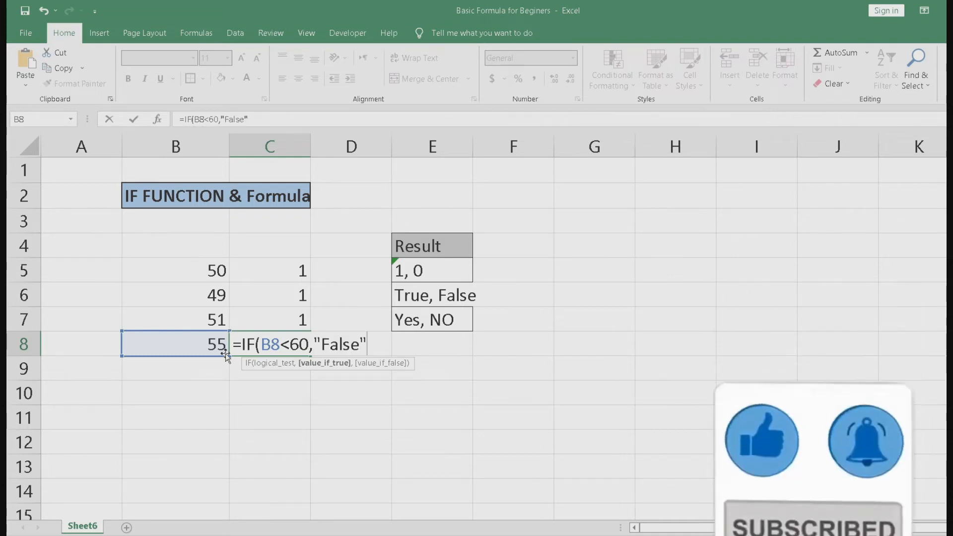
type(",\"")
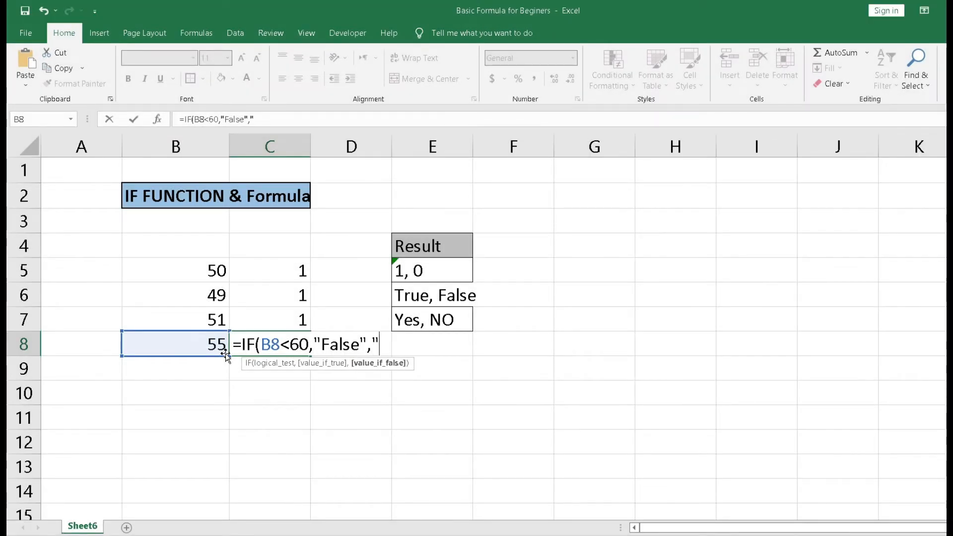
type("True")
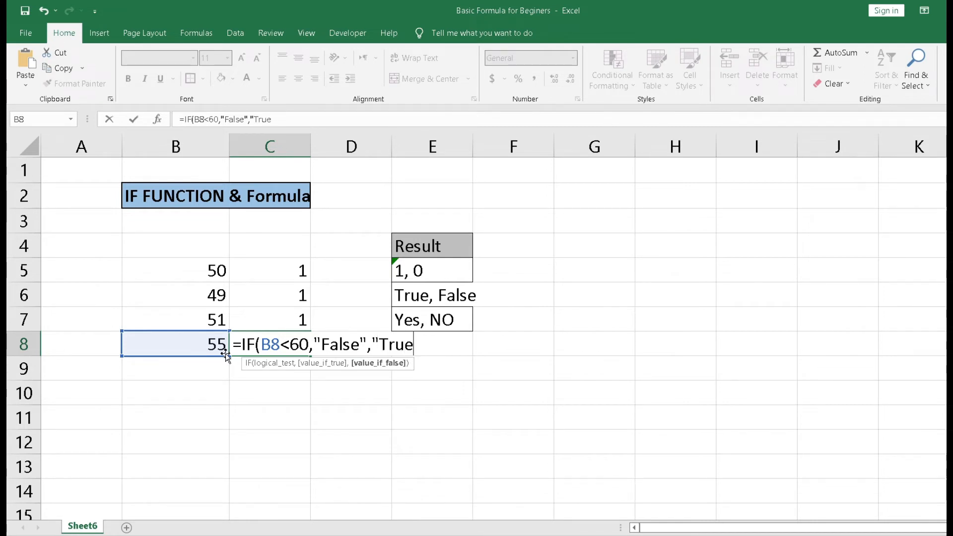
type("\"")
key("Return")
key("Up")
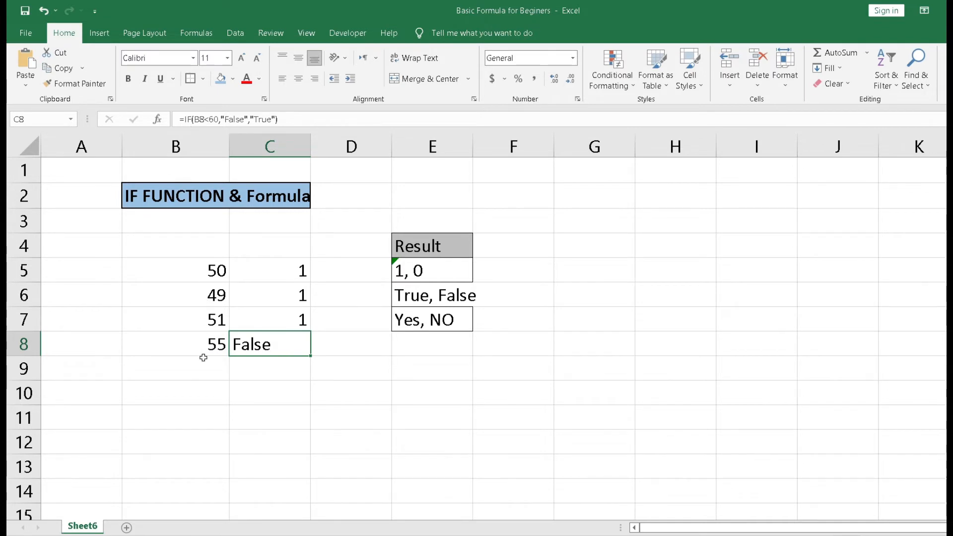
key("F2")
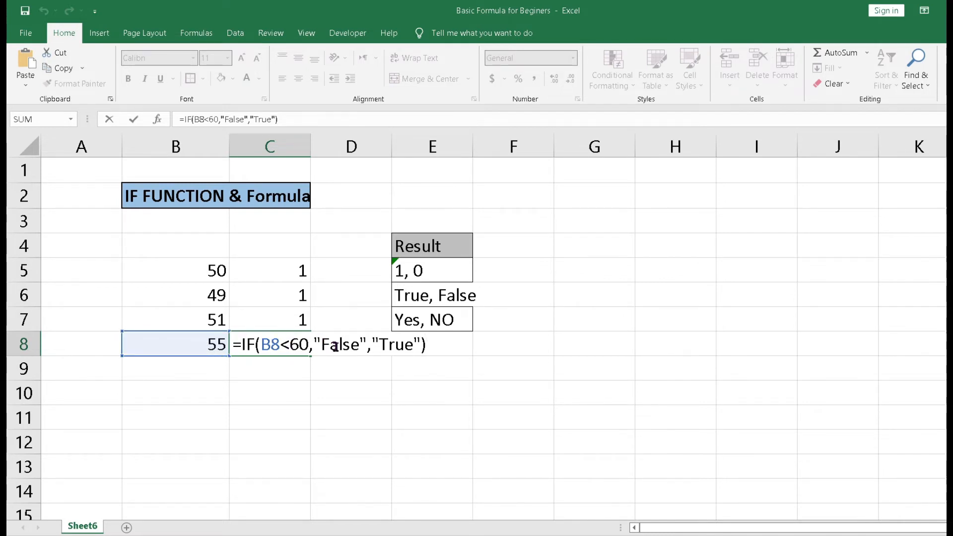
key("ctrl+Return")
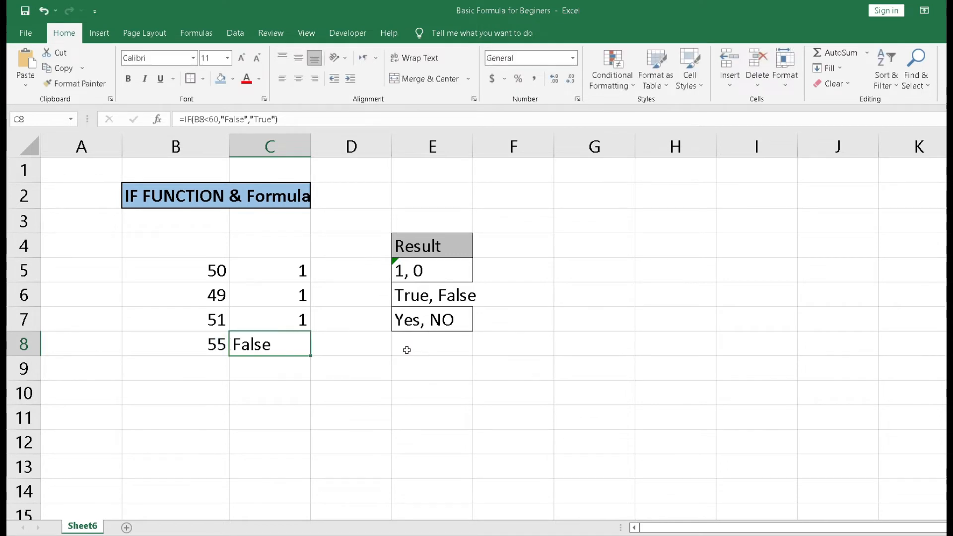
Step: Change the value in cell B8 to 61
key("Left")
type("61")
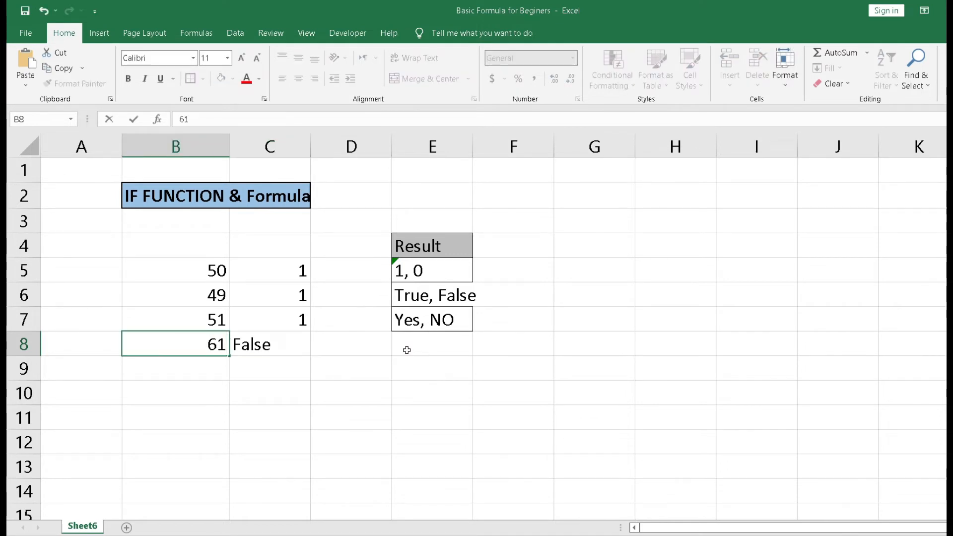
key("Return")
key("Up")
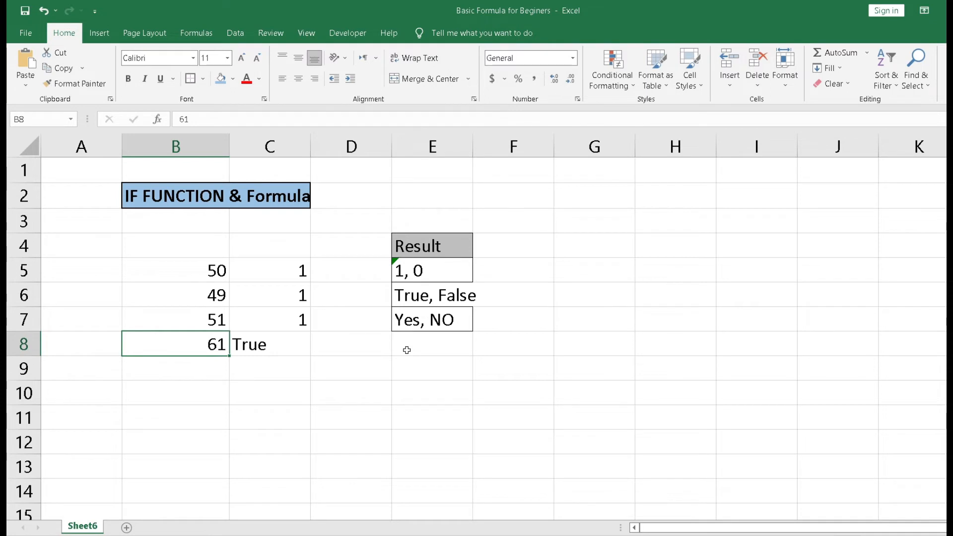
Step: Enter 100 in cell B9
key("Down")
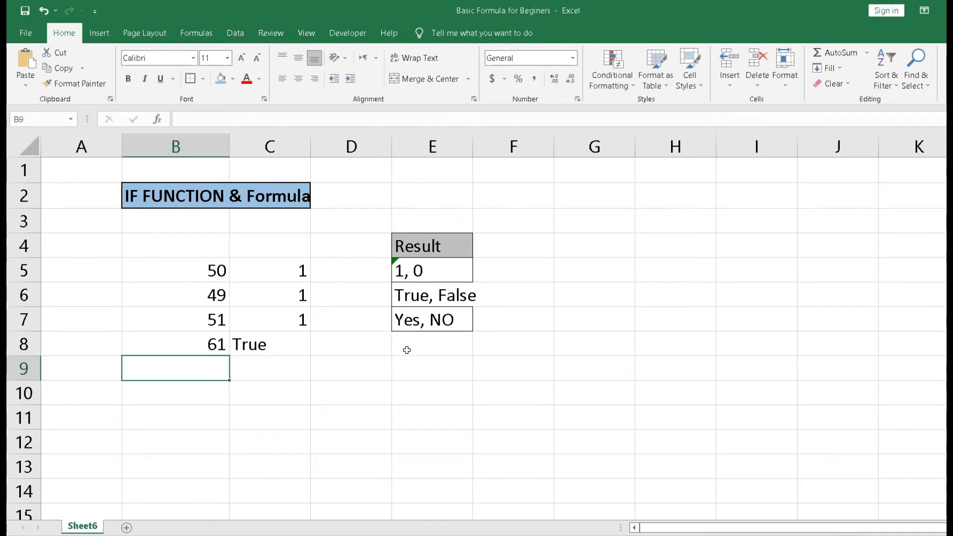
type("100")
key("Tab")
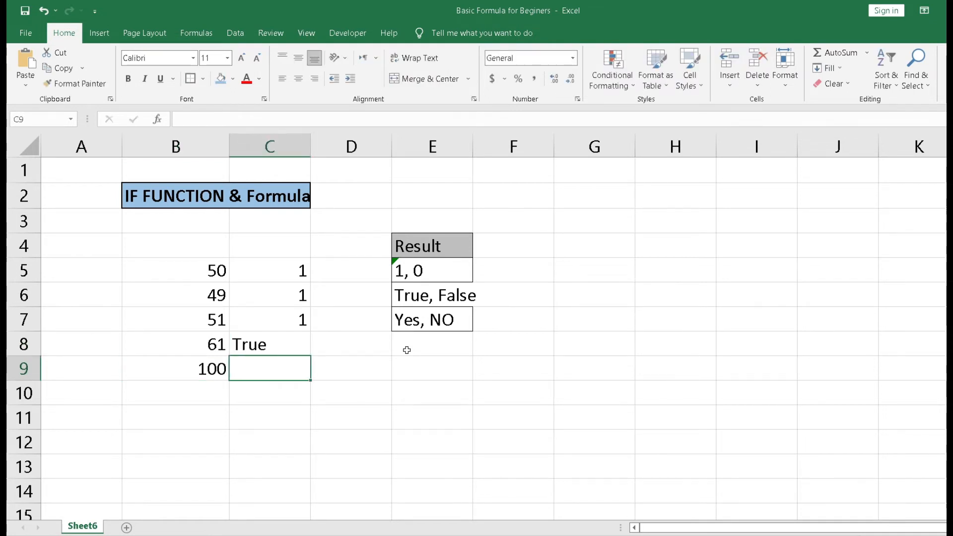
key("Right")
key("Right")
key("Up")
key("Up")
key("Left")
key("Left")
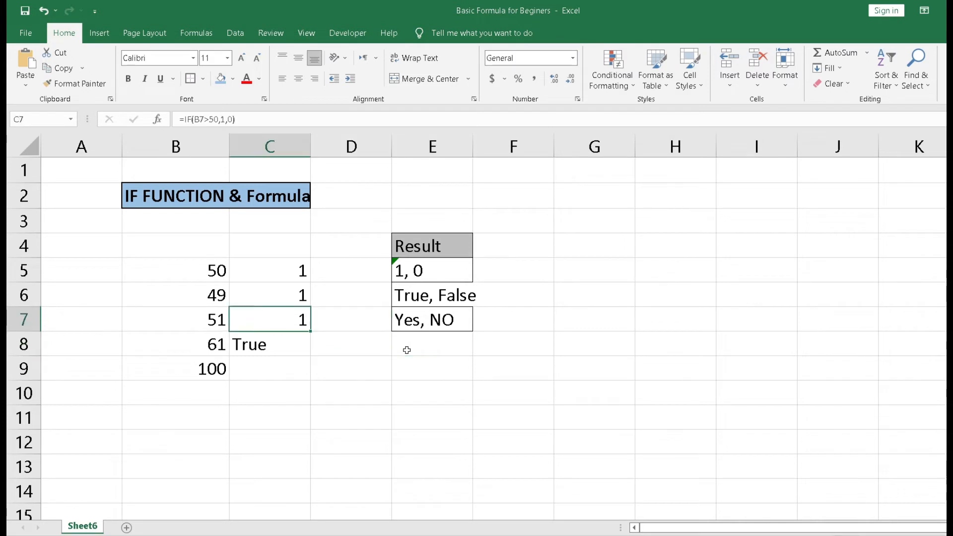
key("Down")
key("Down")
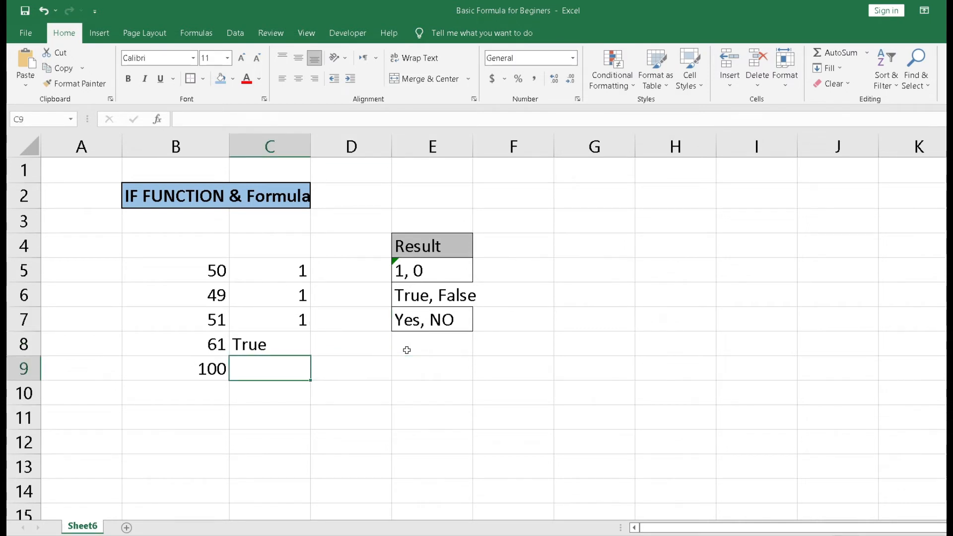
key("Up")
key("Left")
key("Up")
key("Up")
key("Up")
key("Down")
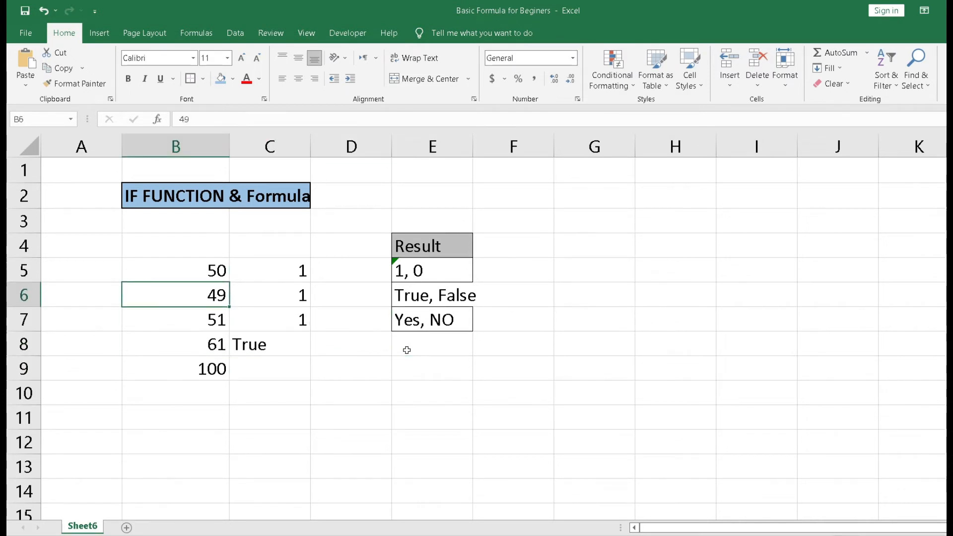
key("Down")
key("Down")
key("Down")
Step: Enter the formula =IF(B9>B8,"Yes","NO") in cell C9 and reopen it to review the formula
key("Right")
type("=i")
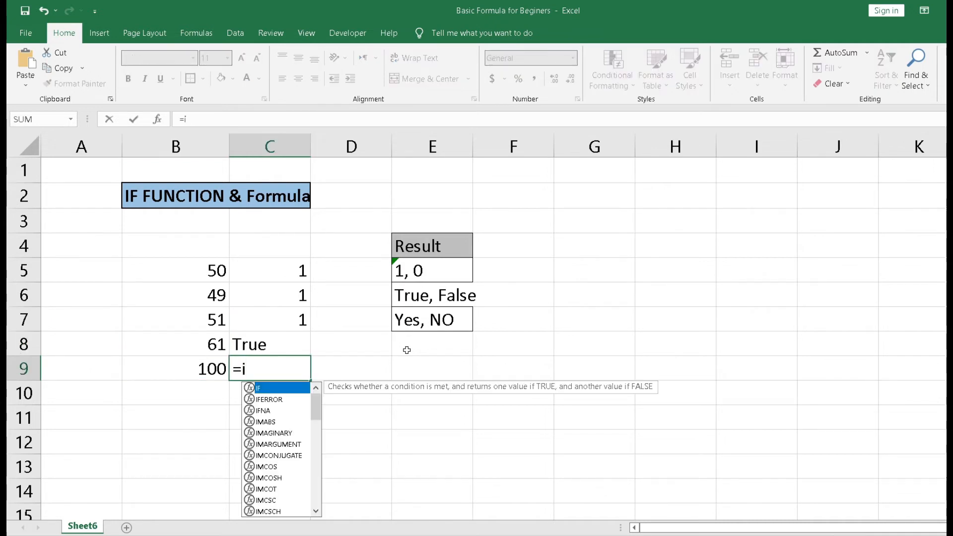
key("Tab")
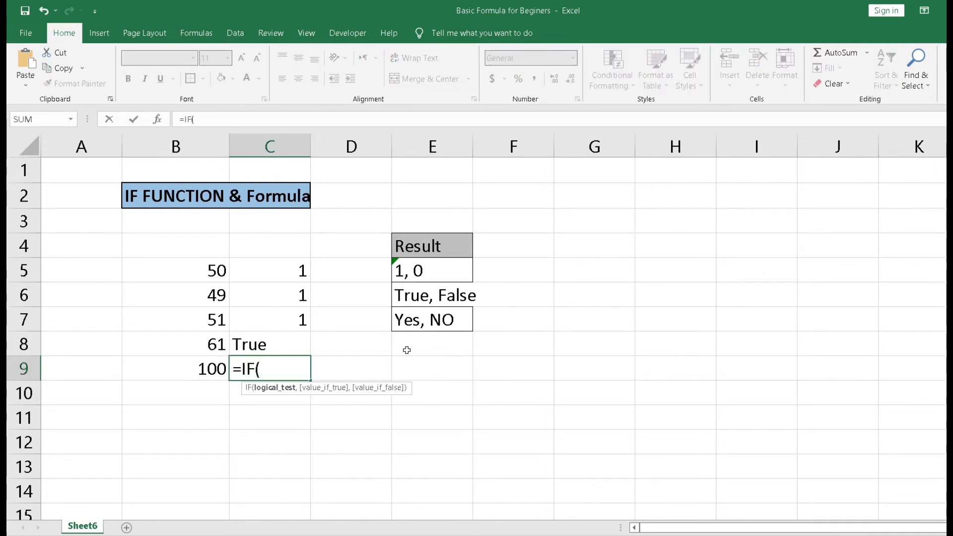
key("Left")
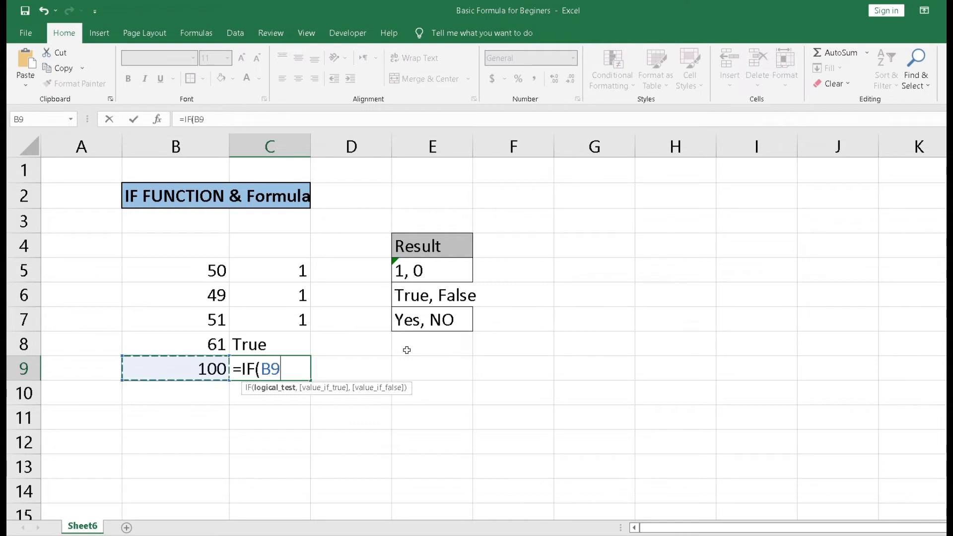
type(">")
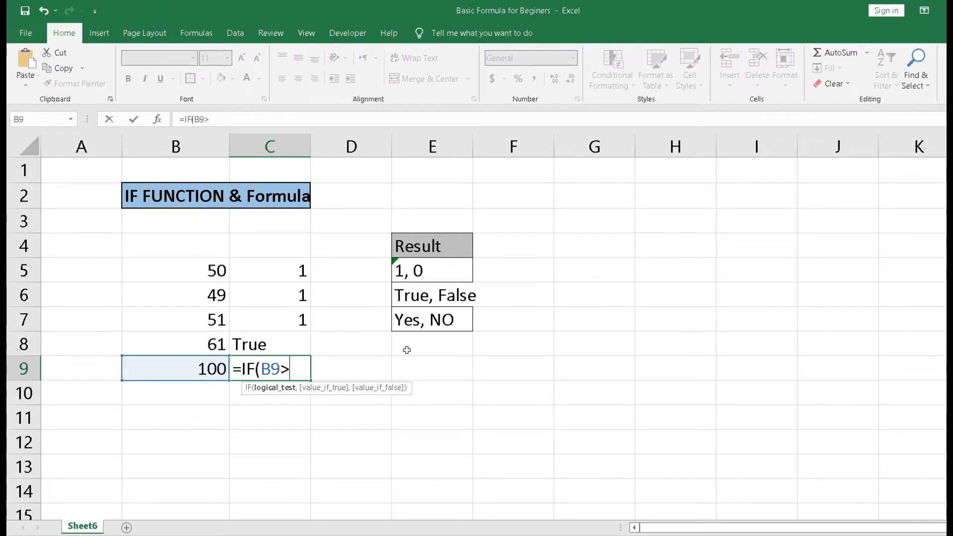
left_click(213, 342)
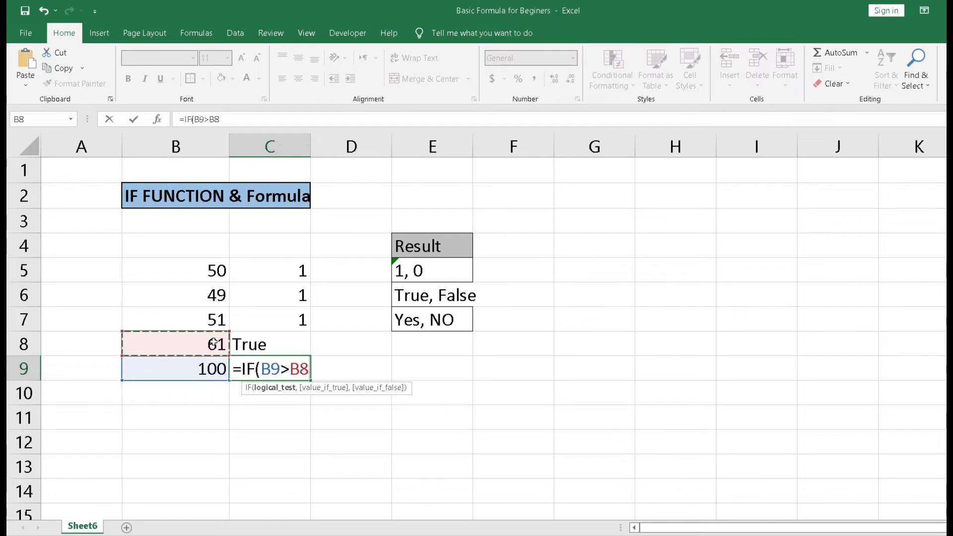
type(",")
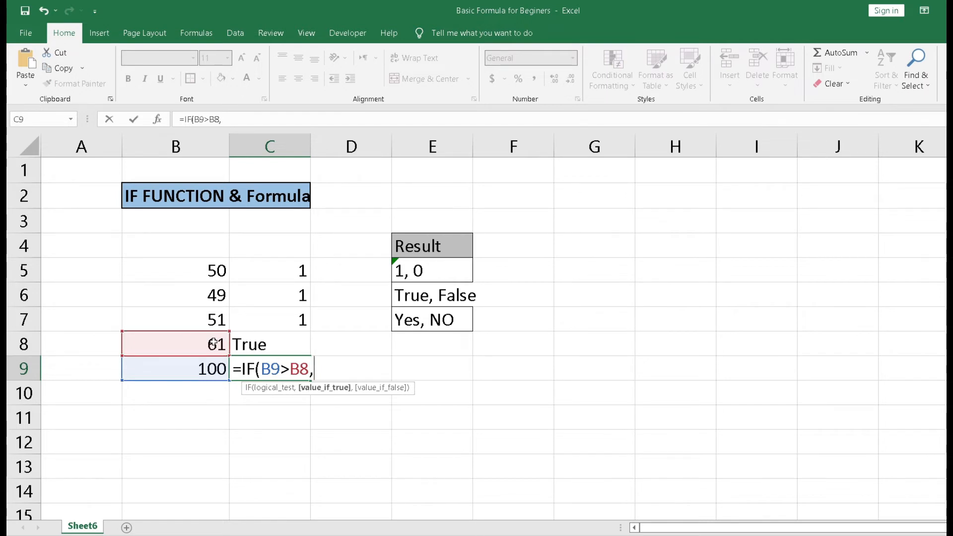
type("\"Yes\",\"NO")
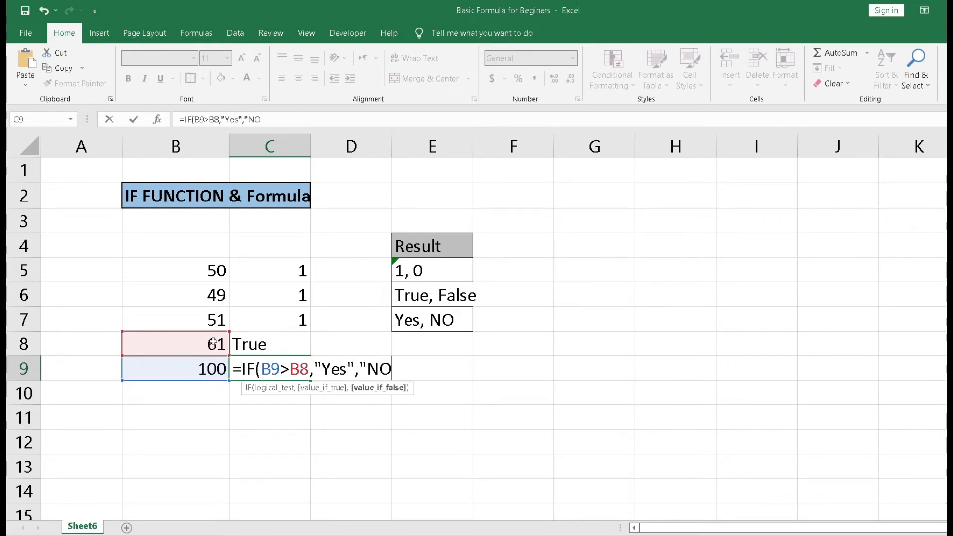
type("\"")
key("Return")
key("Up")
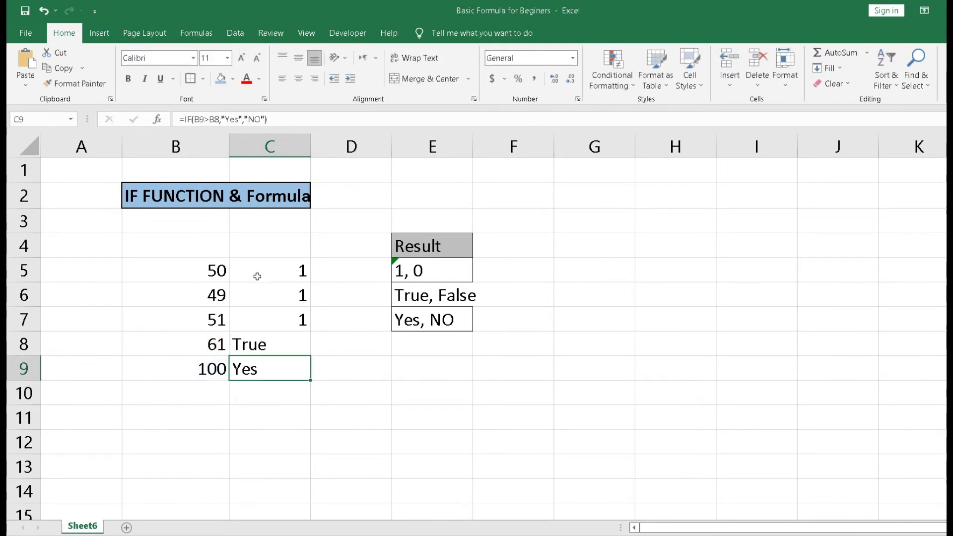
key("F2")
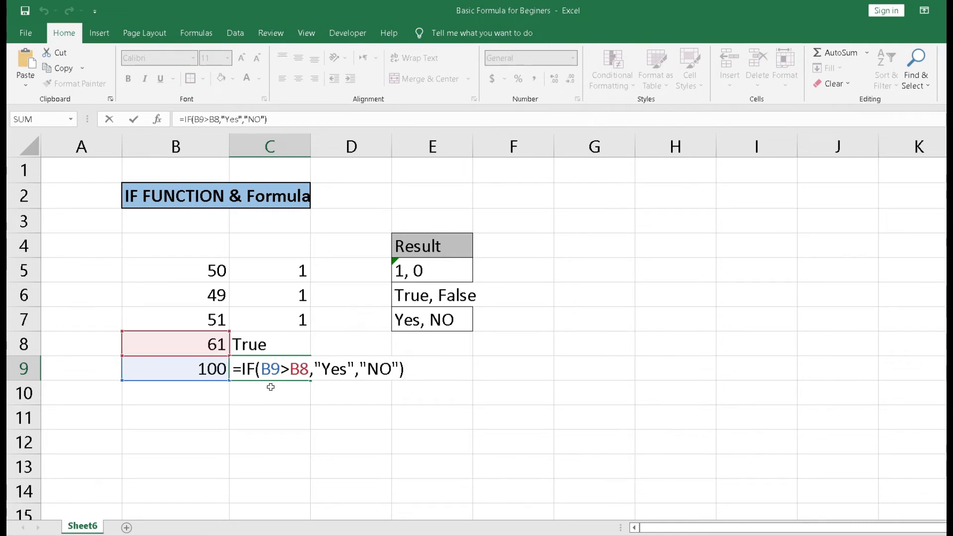
key("ctrl+Return")
Step: Try changing the value in cell B8 to 101
left_click(209, 349)
type("101")
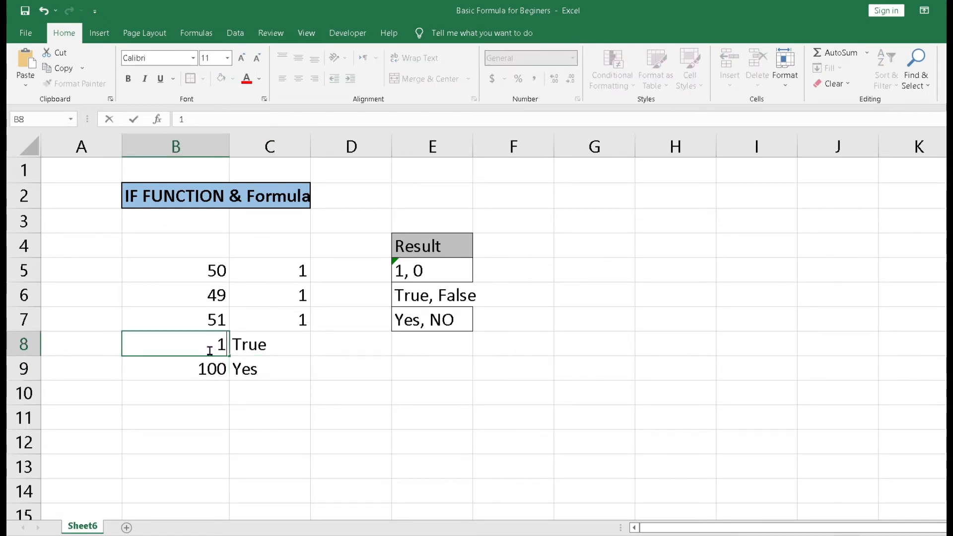
key("Return")
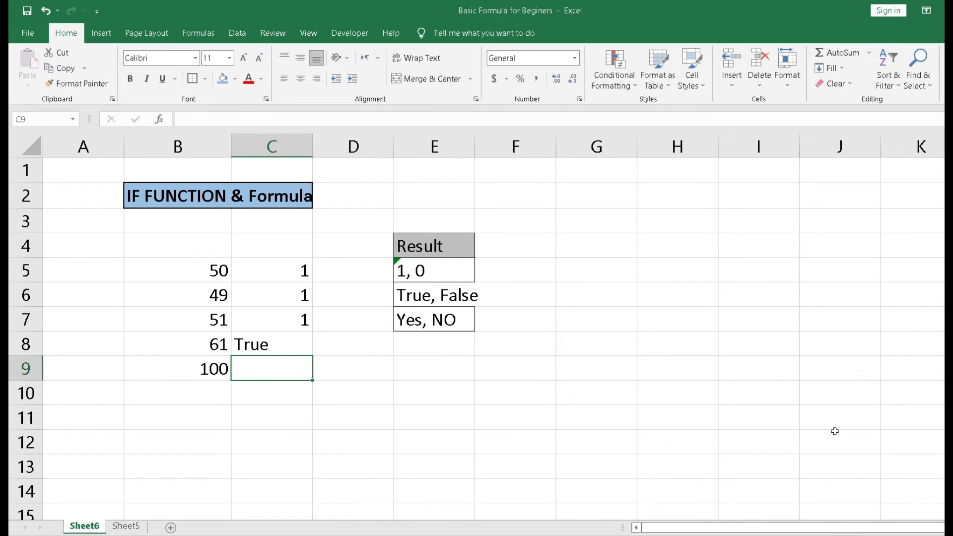
Step: Enter the formula =IF(B9>B8,"Yes","NO") in cell C9
type("=if")
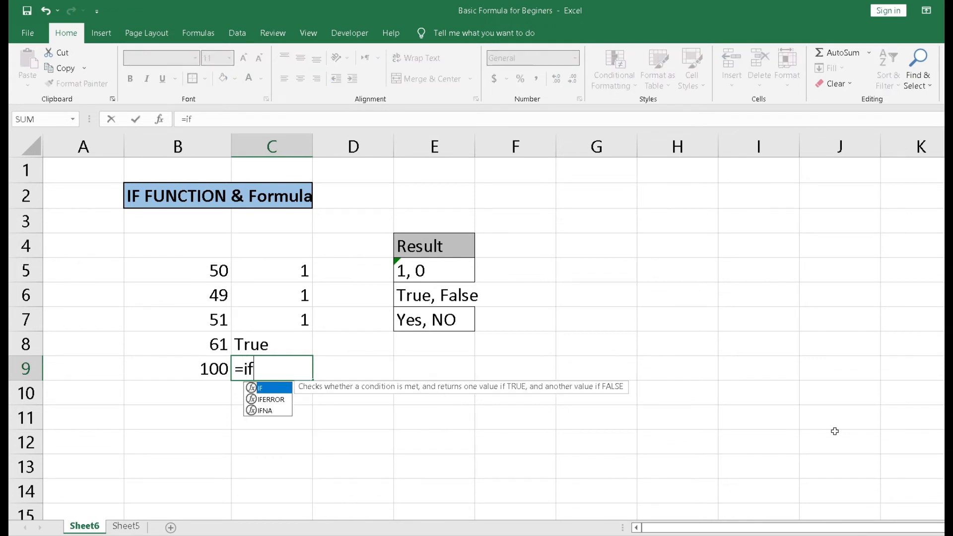
key("Tab")
key("Left")
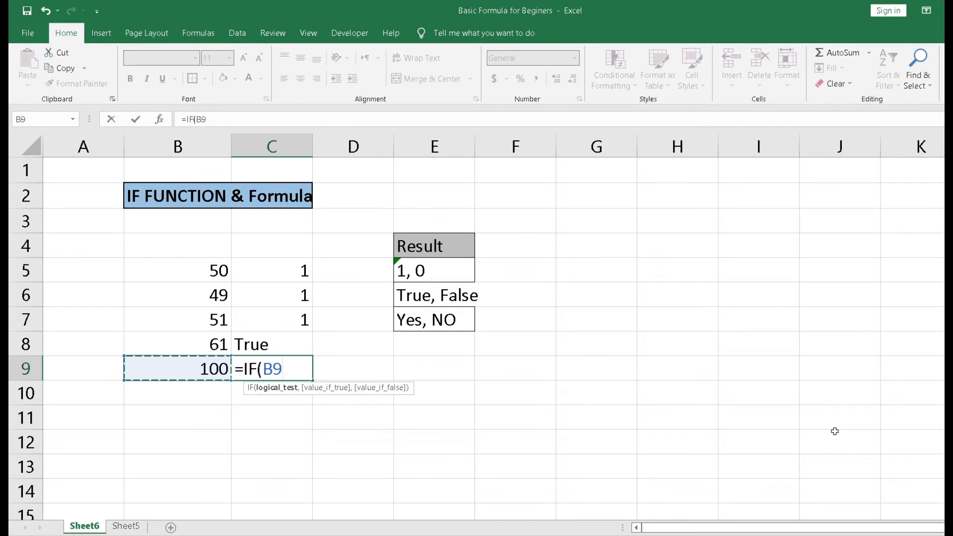
type(">")
left_click(216, 344)
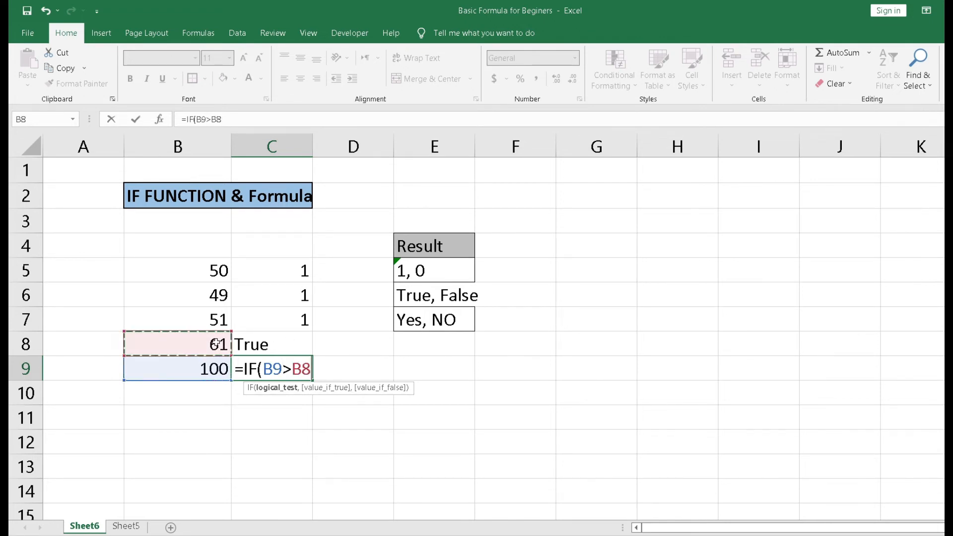
type(",\"")
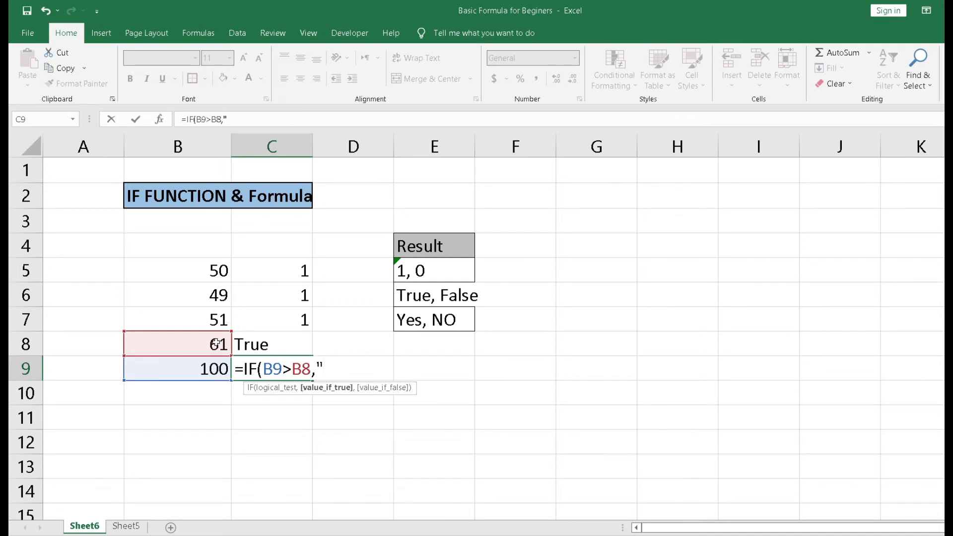
type("Yes\",\"")
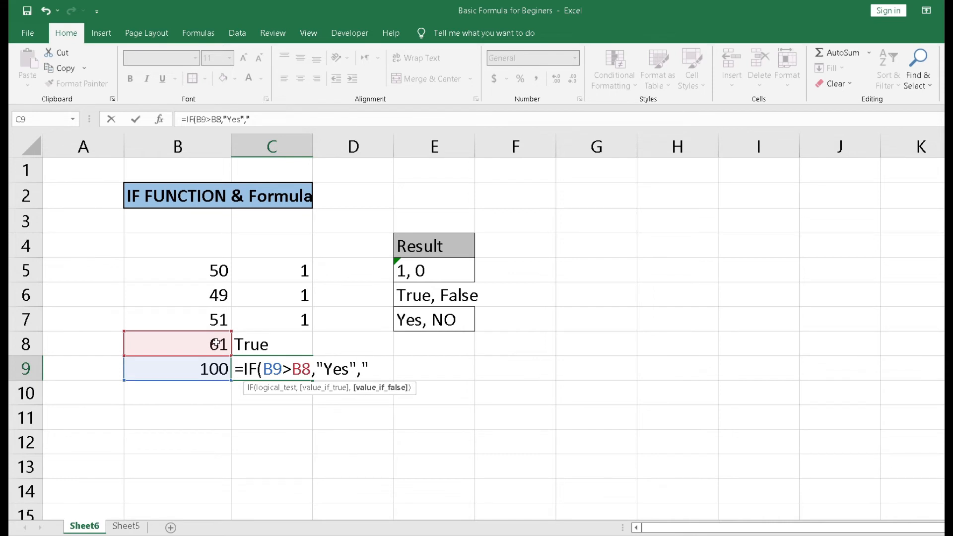
type("NO\"")
key("Return")
key("Up")
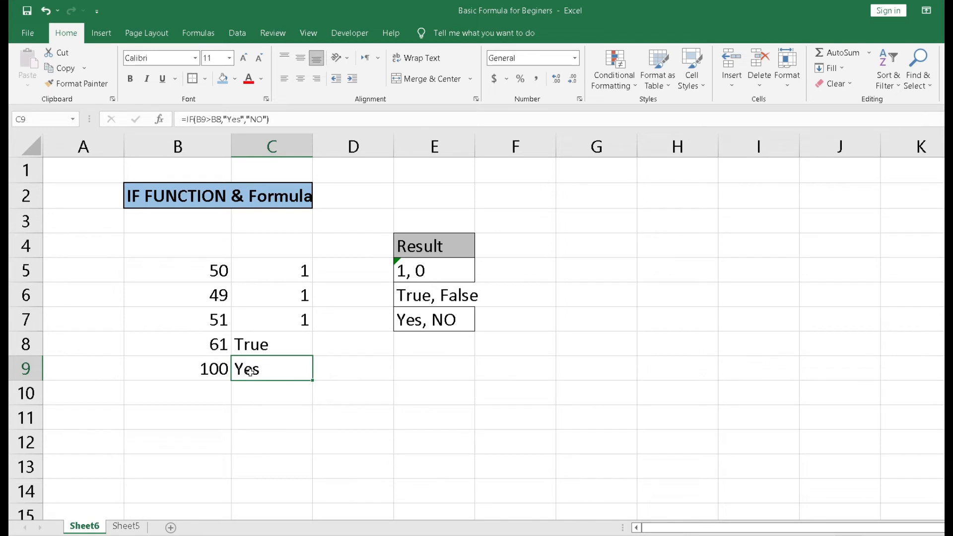
Step: Change the value in cell B9 to 50
left_click(214, 361)
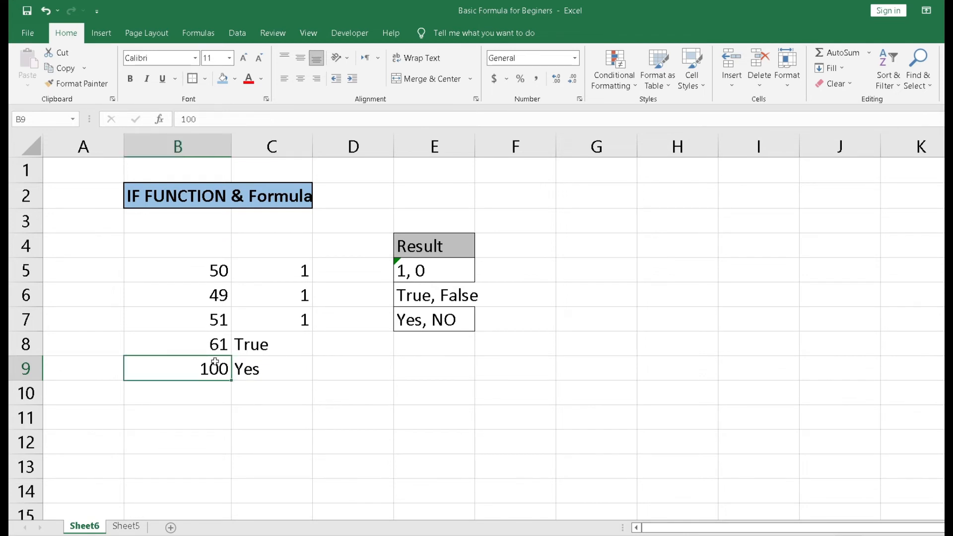
type("50")
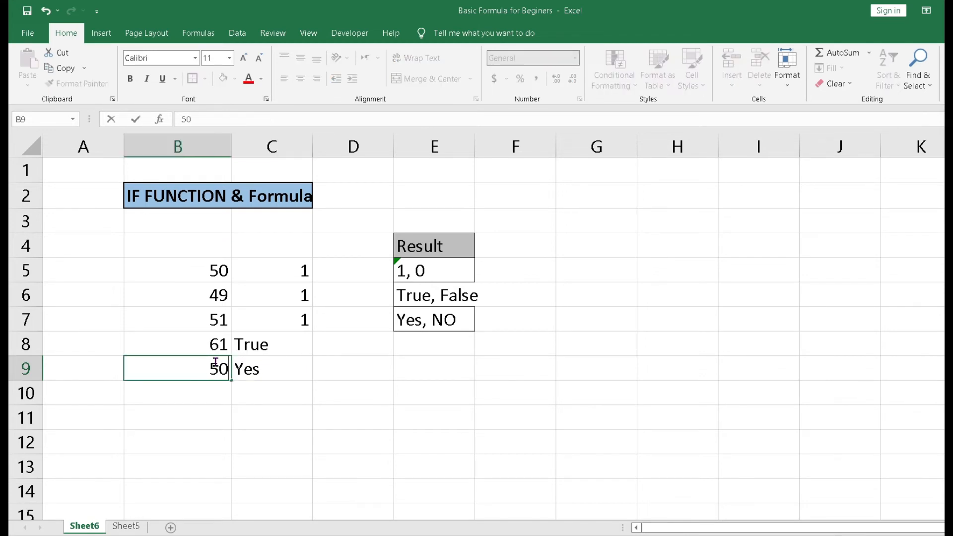
key("Return")
key("Up")
key("Up")
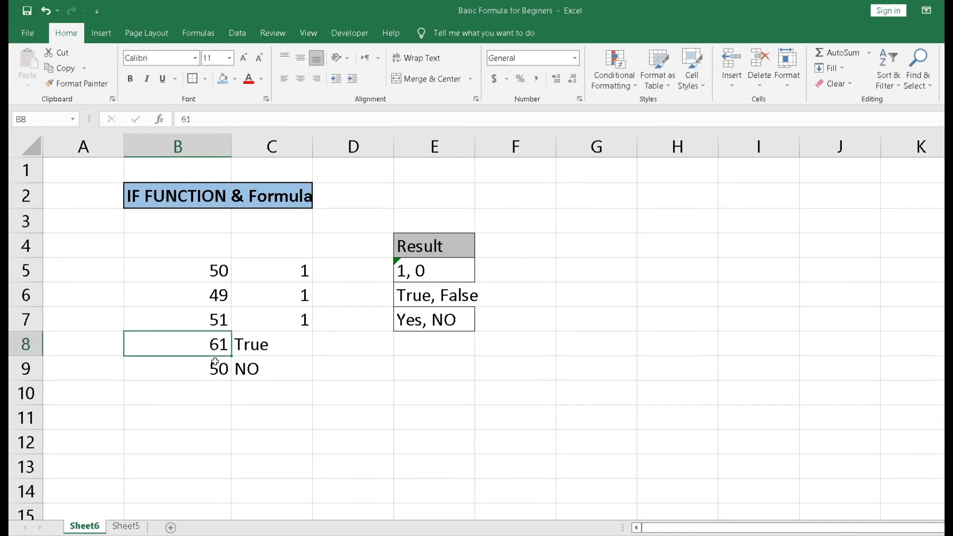
Step: Review the IF formulas in column C, opening the one in C8 in the formula bar
key("Down")
key("Right")
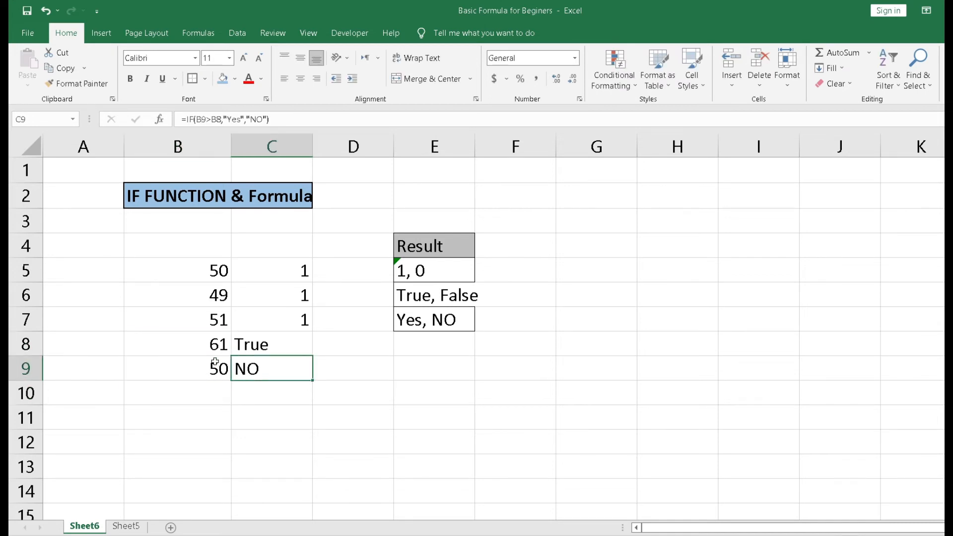
key("Up")
key("Up")
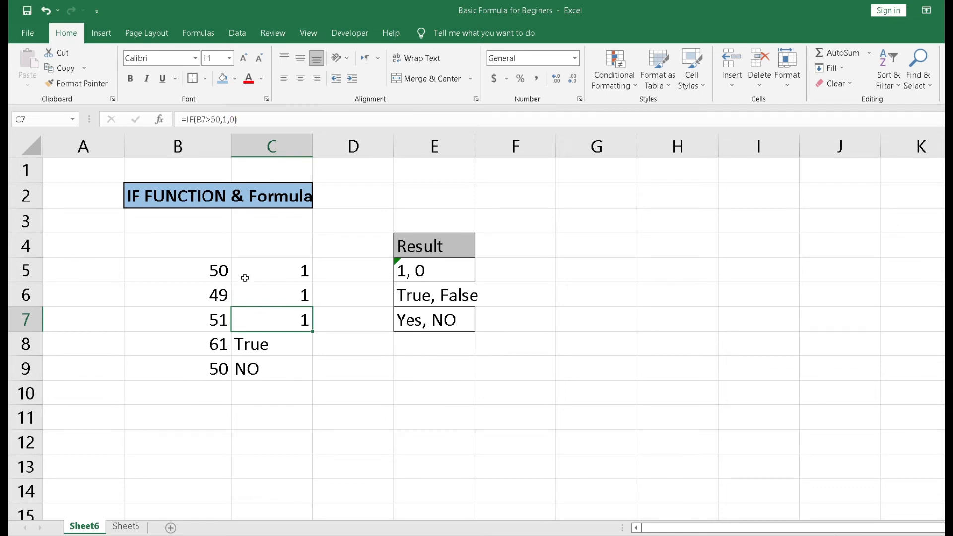
left_click(254, 342)
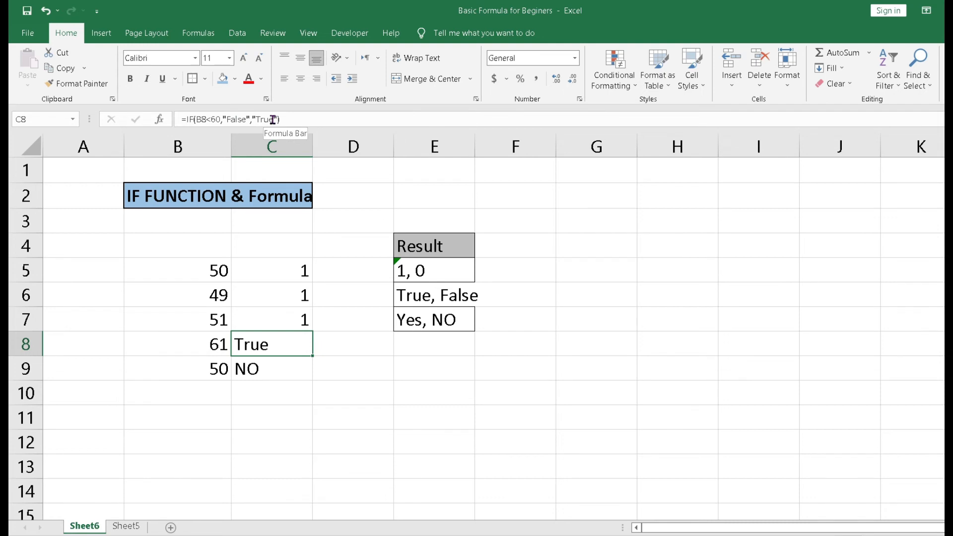
left_click(251, 119)
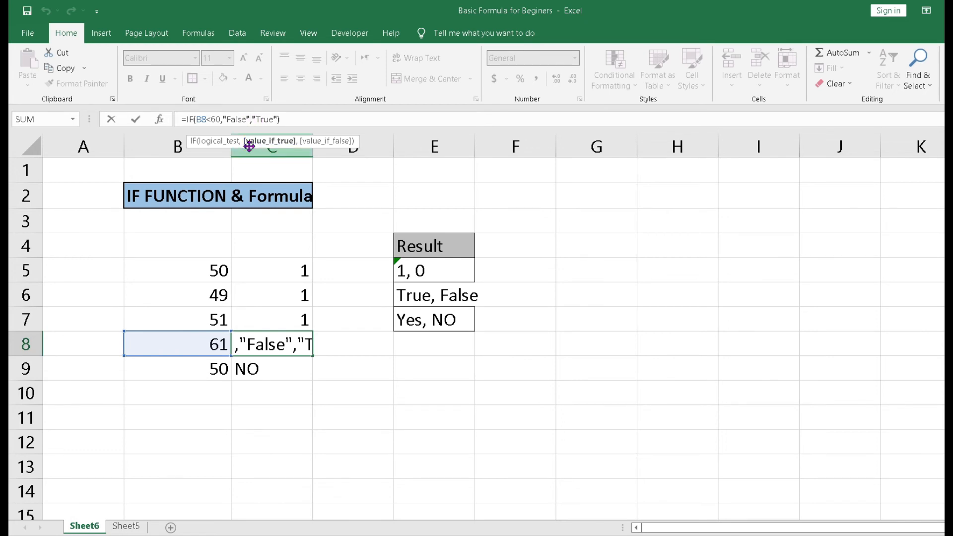
key("ctrl+Return")
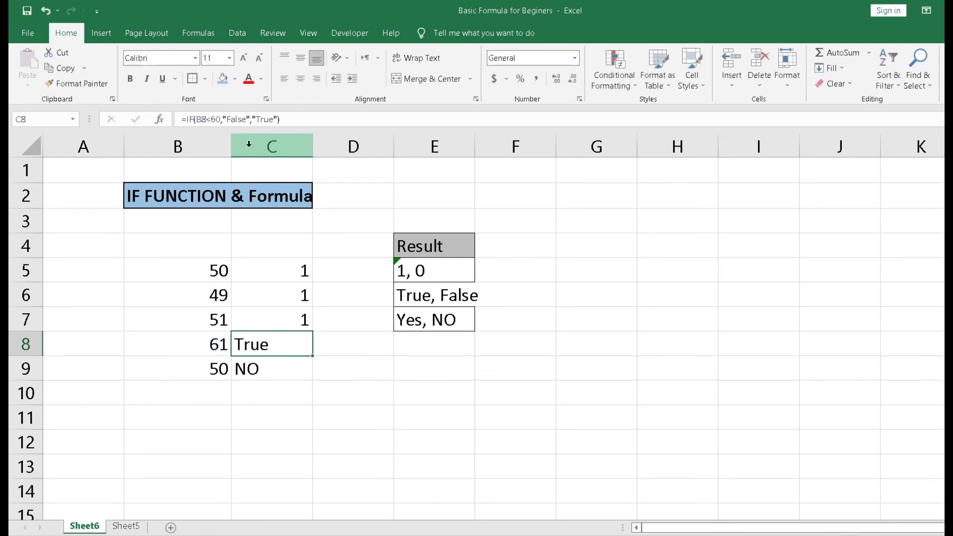
key("Up")
key("Up")
key("Up")
key("Up")
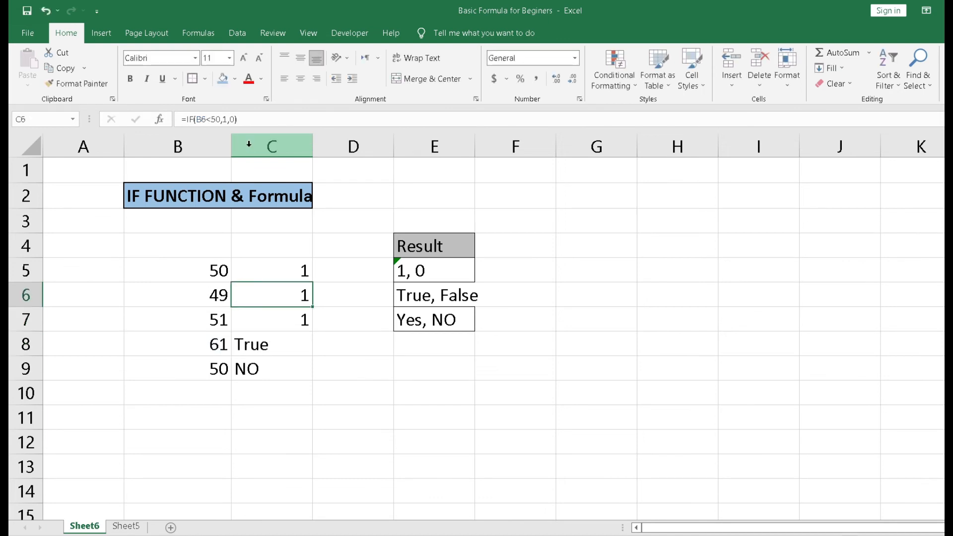
key("Down")
key("Down")
key("Down")
key("Down")
key("Down")
key("Down")
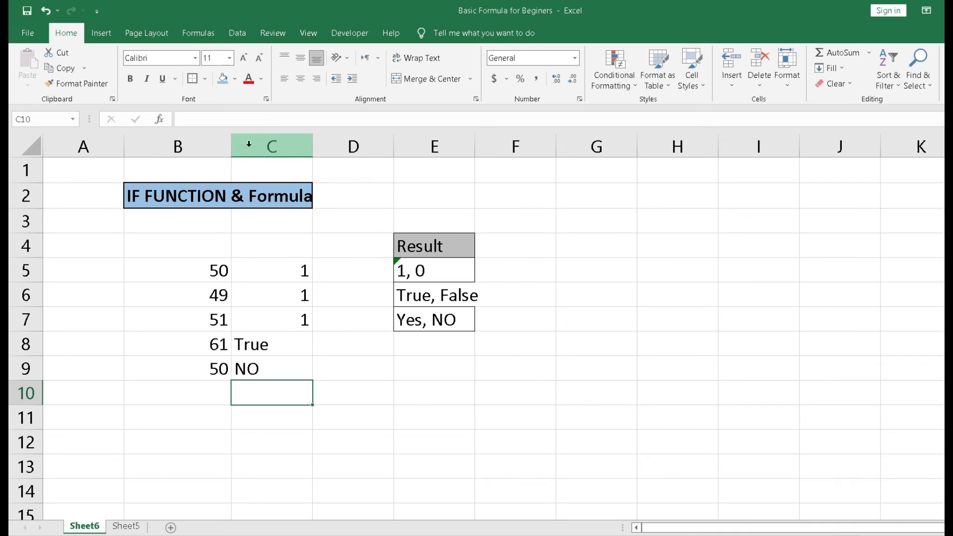
Step: Enter 100 in cell B10
key("Left")
type("100")
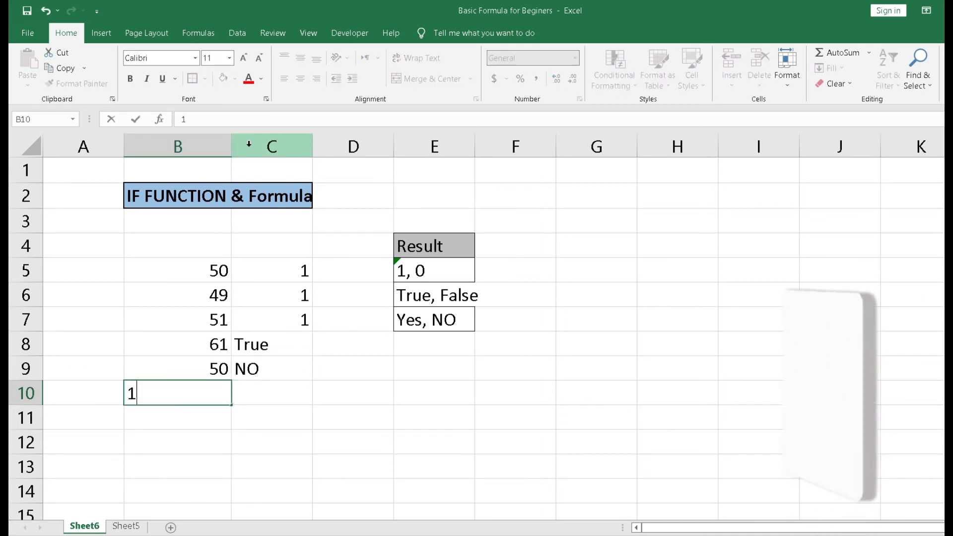
key("Tab")
type("if")
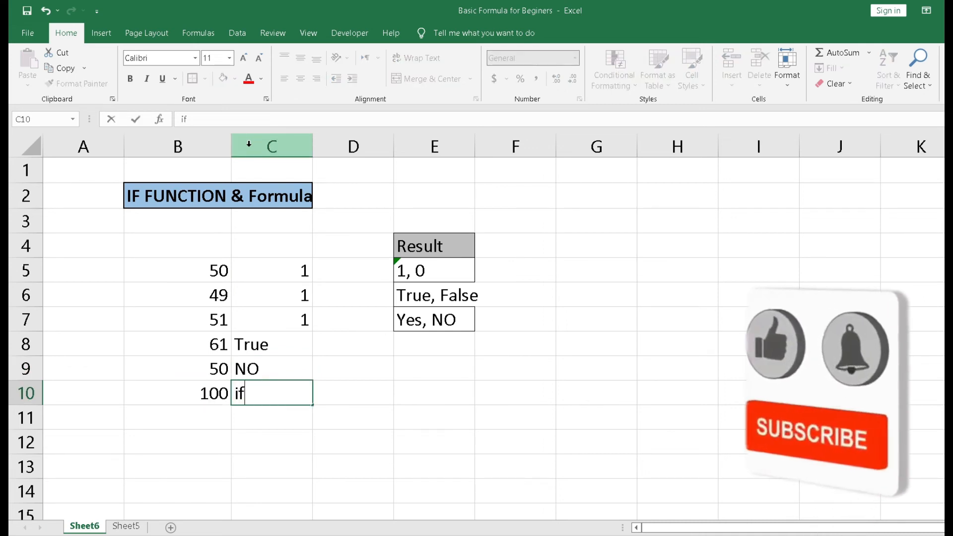
key("Tab")
key("Left")
type("=")
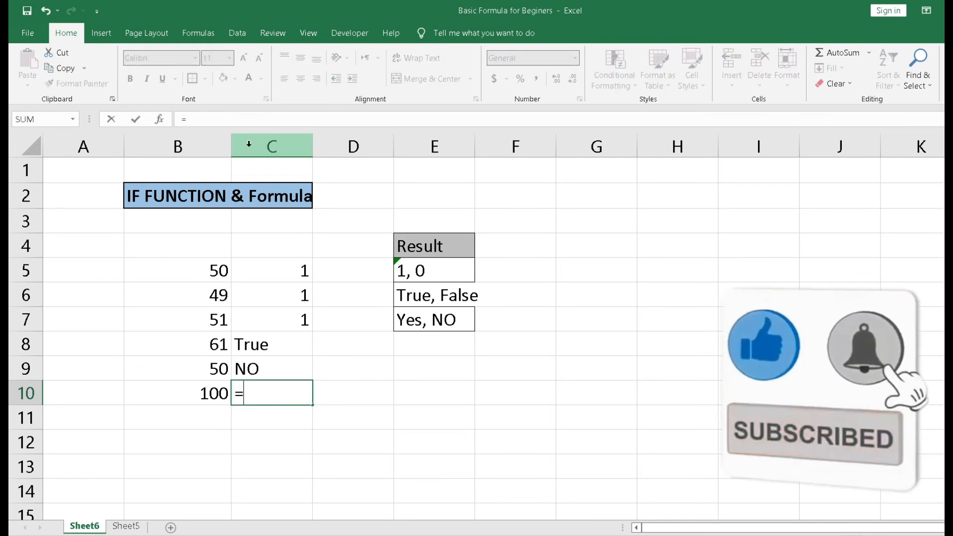
key("Escape")
Step: Enter the formula =IF(B10=100,1,0) in cell C10
type("=f")
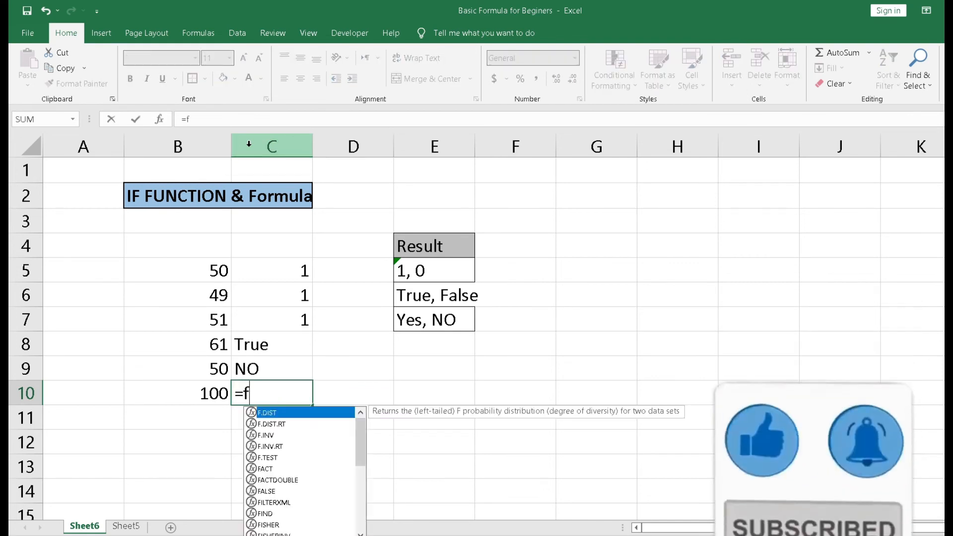
key("BackSpace")
type("if")
key("Tab")
key("Left")
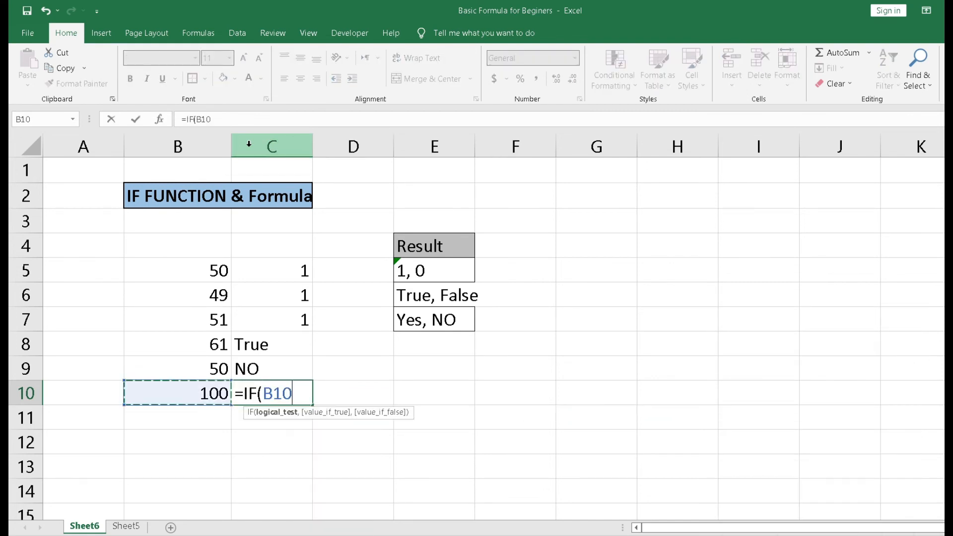
type("=100,")
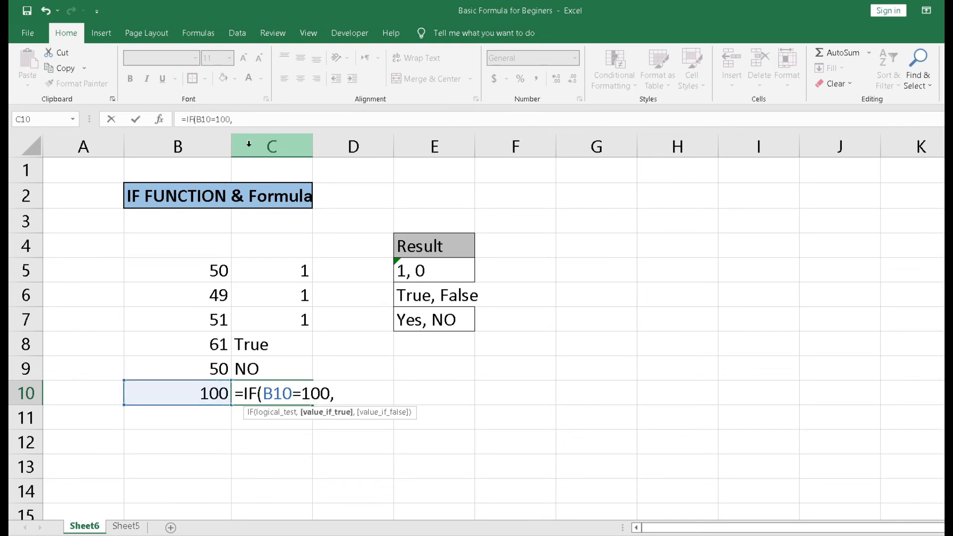
type("1,0")
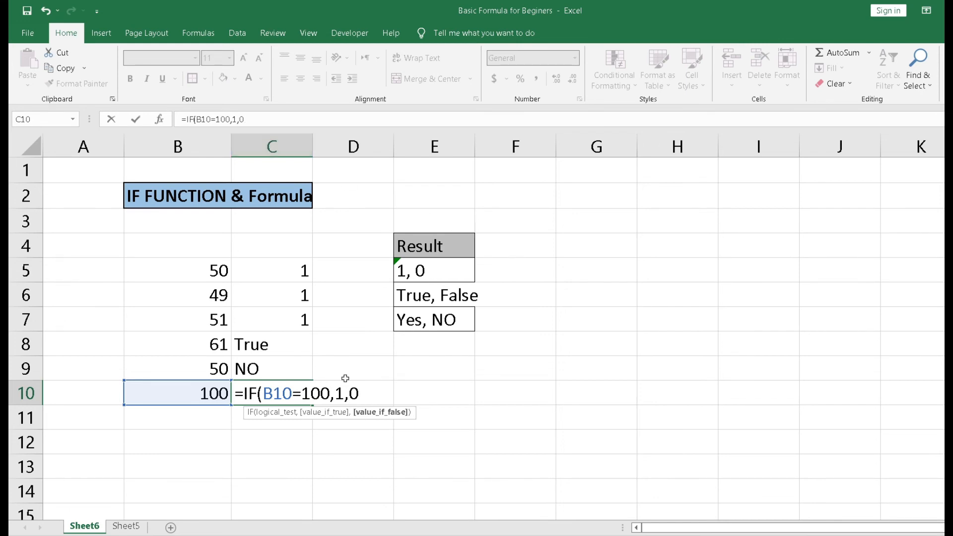
key("Return")
key("Up")
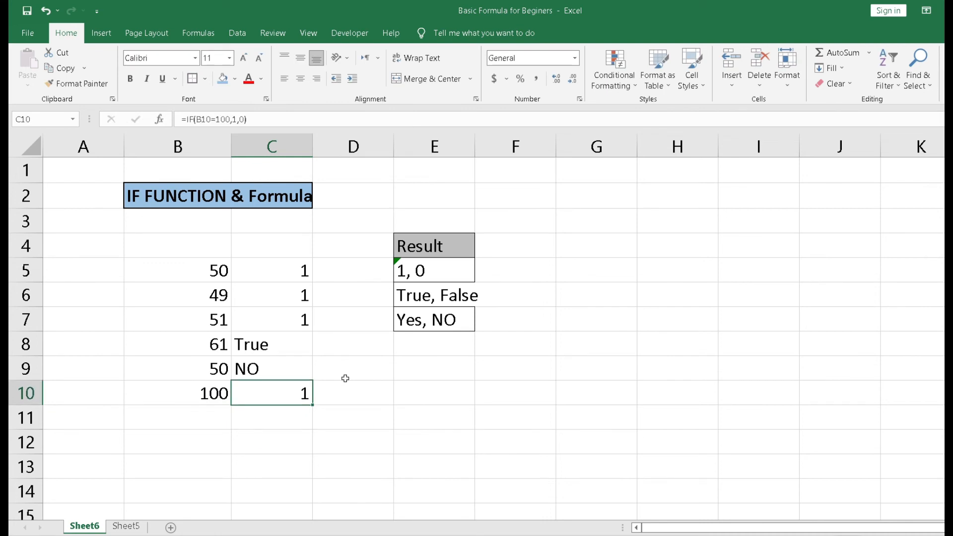
Step: Change the value in cell B10 to 99 and reopen the formula in C10 to review it
key("Left")
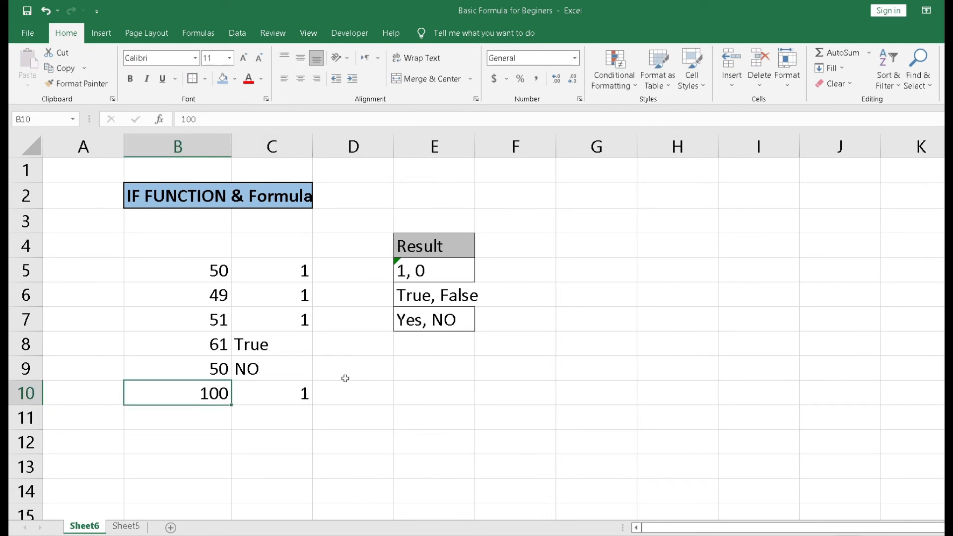
type("99")
key("Right")
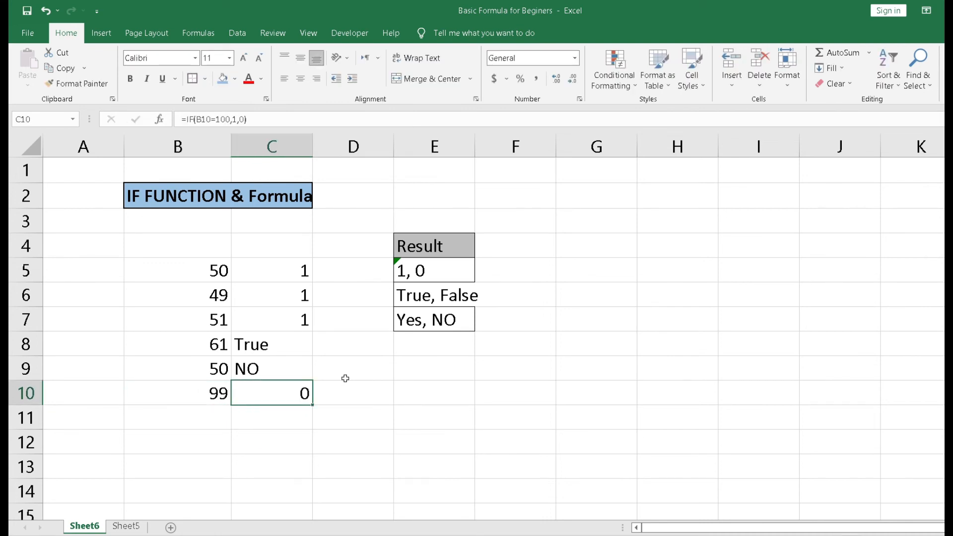
key("F2")
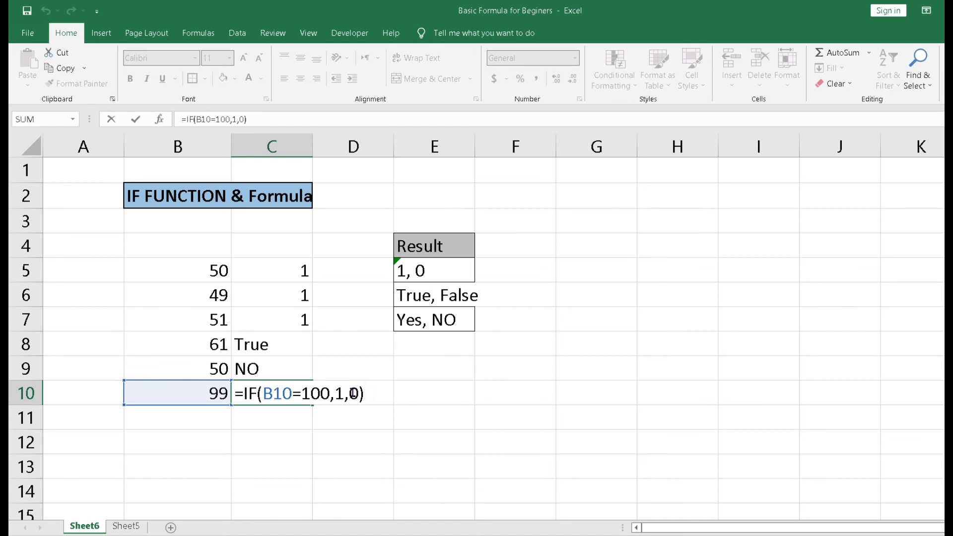
key("ctrl+Return")
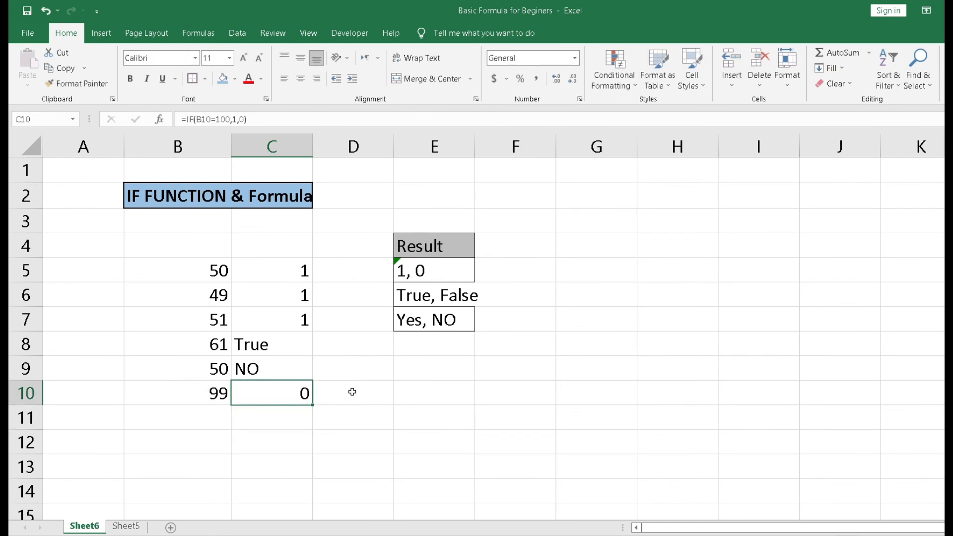
Step: Edit the formula in C10 to =IF(B10=100,"Yes","NO")
key("F2")
key("Left")
key("Left")
key("shift+Left")
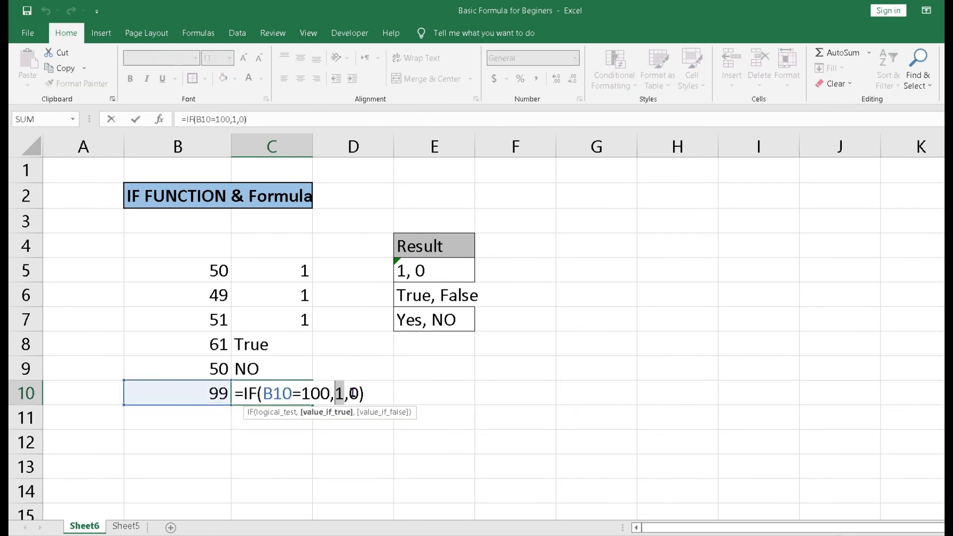
type("Ye")
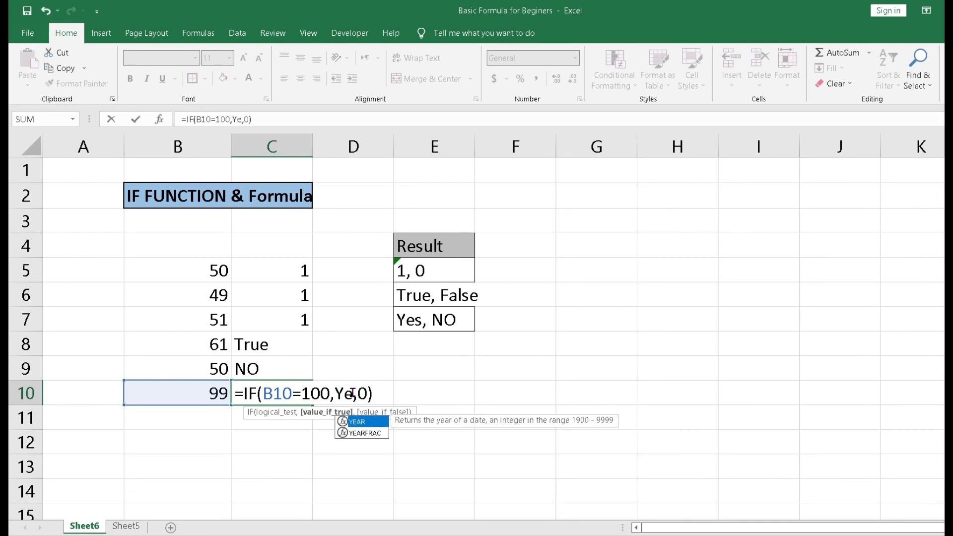
type("s")
key("Right")
key("shift+Right")
type("N")
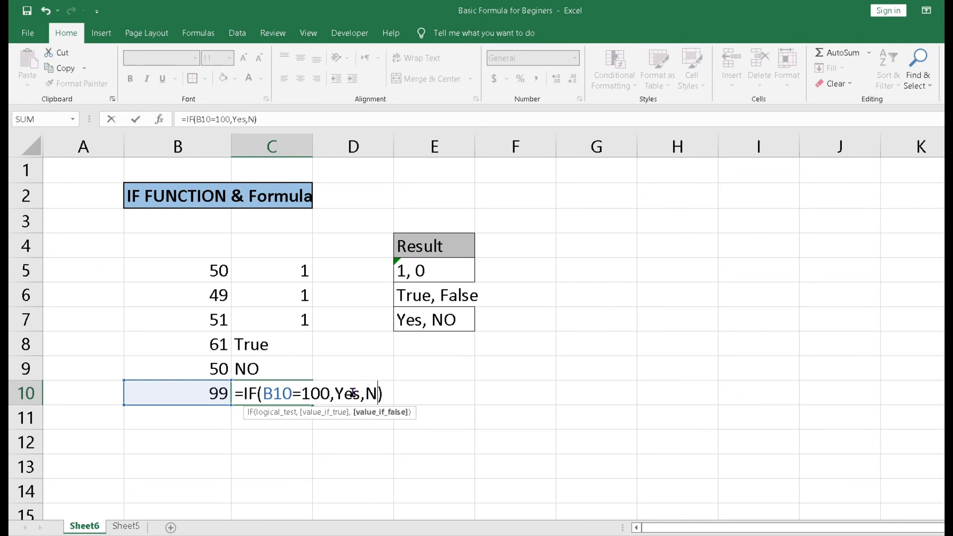
type("O\"")
key("Left")
key("Left")
key("Left")
type("\"")
key("Left")
key("Left")
type("\"")
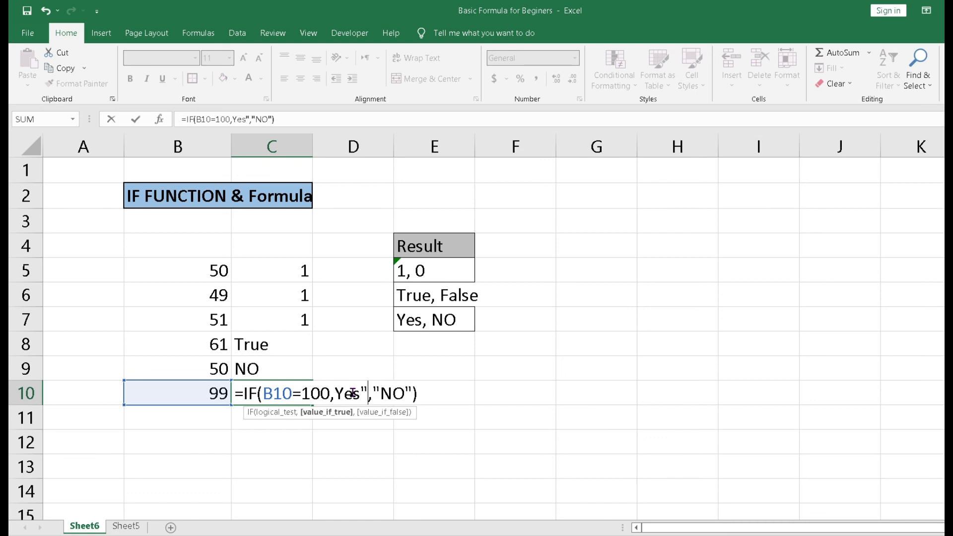
key("Left")
key("Left")
key("Left")
key("Left")
type("\"")
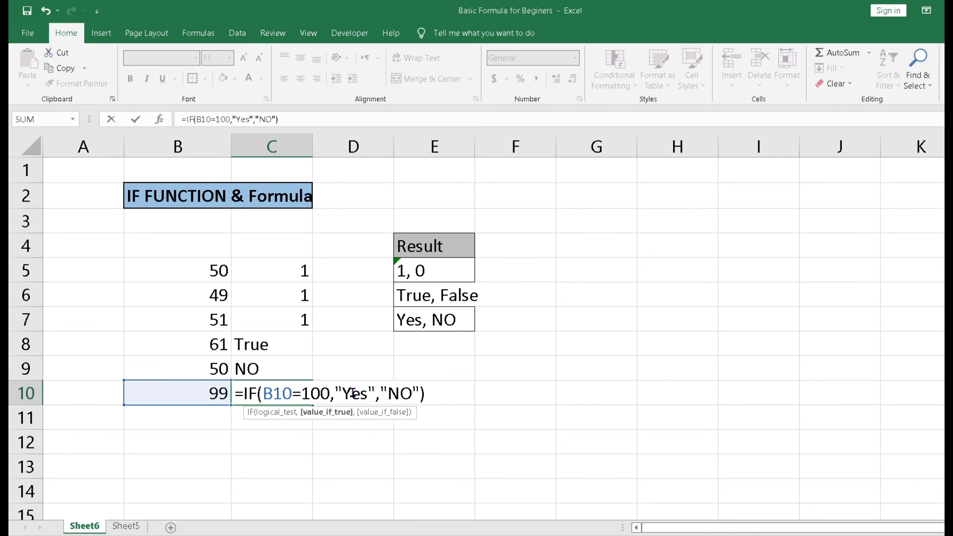
key("Return")
key("Up")
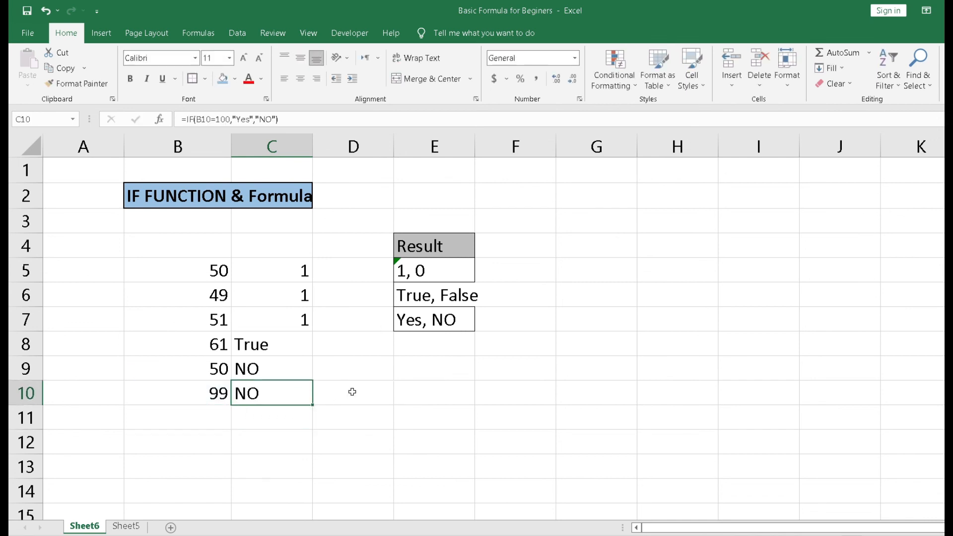
Step: Set the value in cell B10 back to 100
key("Left")
type("100")
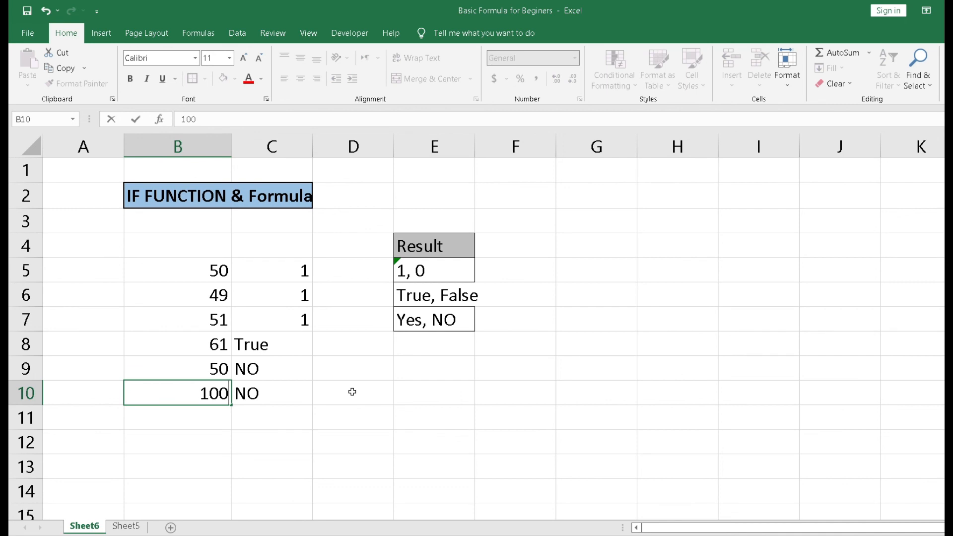
key("Return")
key("Up")
key("Right")
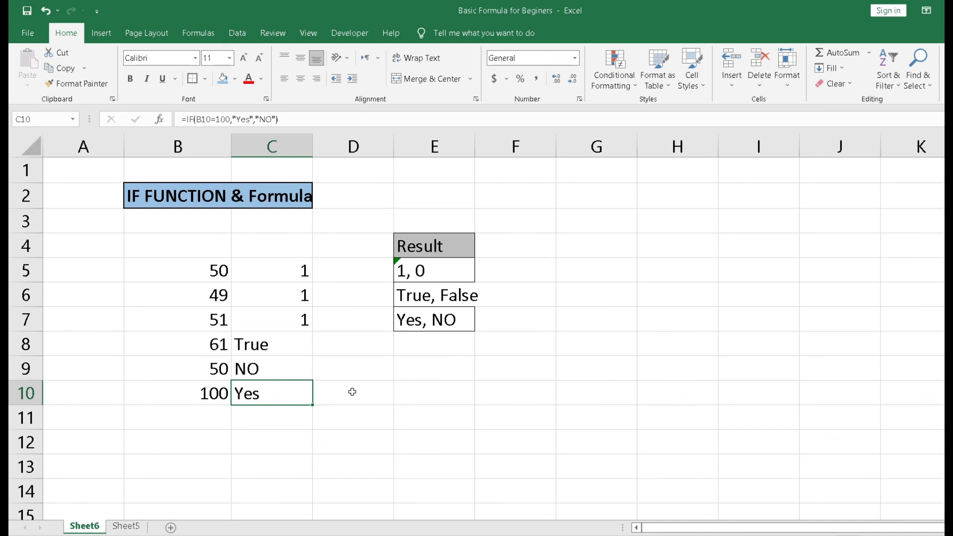
Step: Reopen the formulas in C10 and C5 to review them
key("F2")
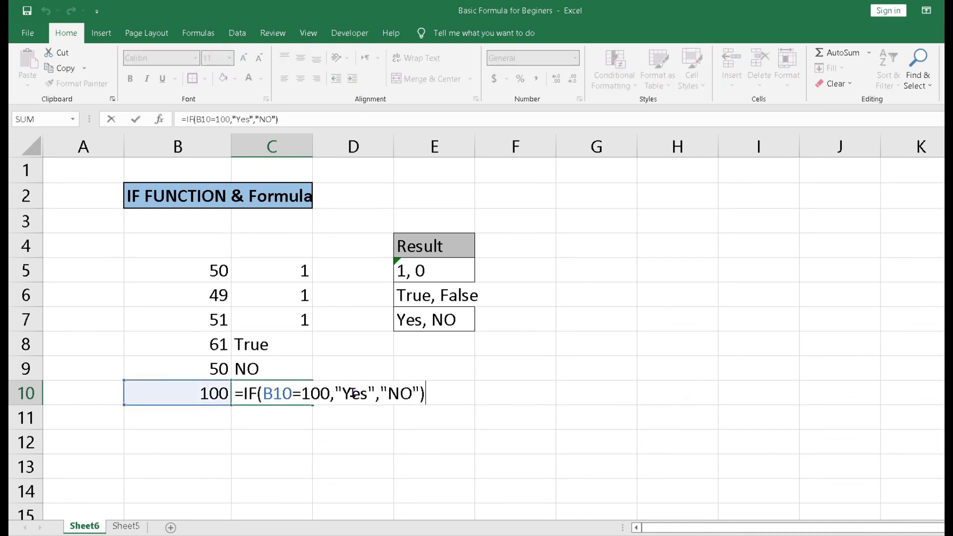
key("Escape")
key("Up")
key("Up")
key("Up")
key("Up")
key("Up")
key("F2")
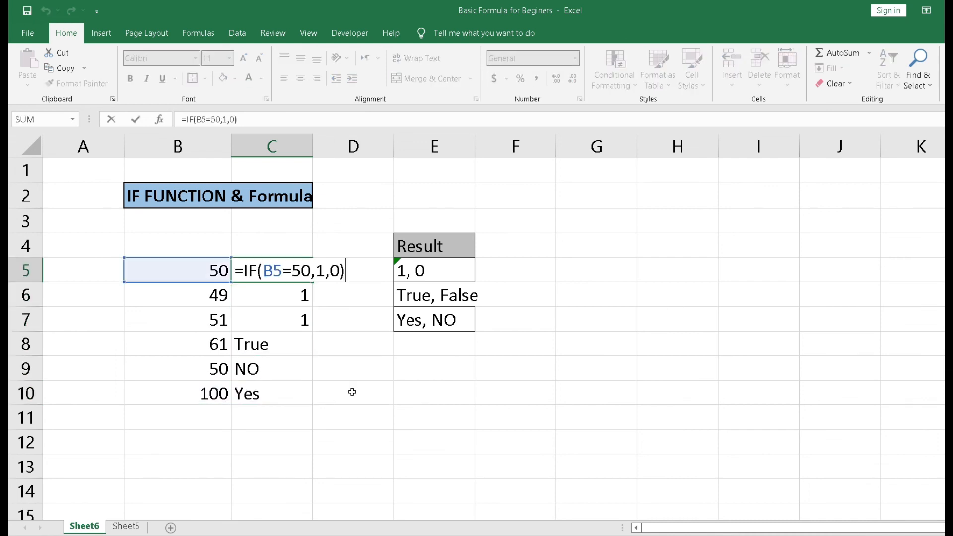